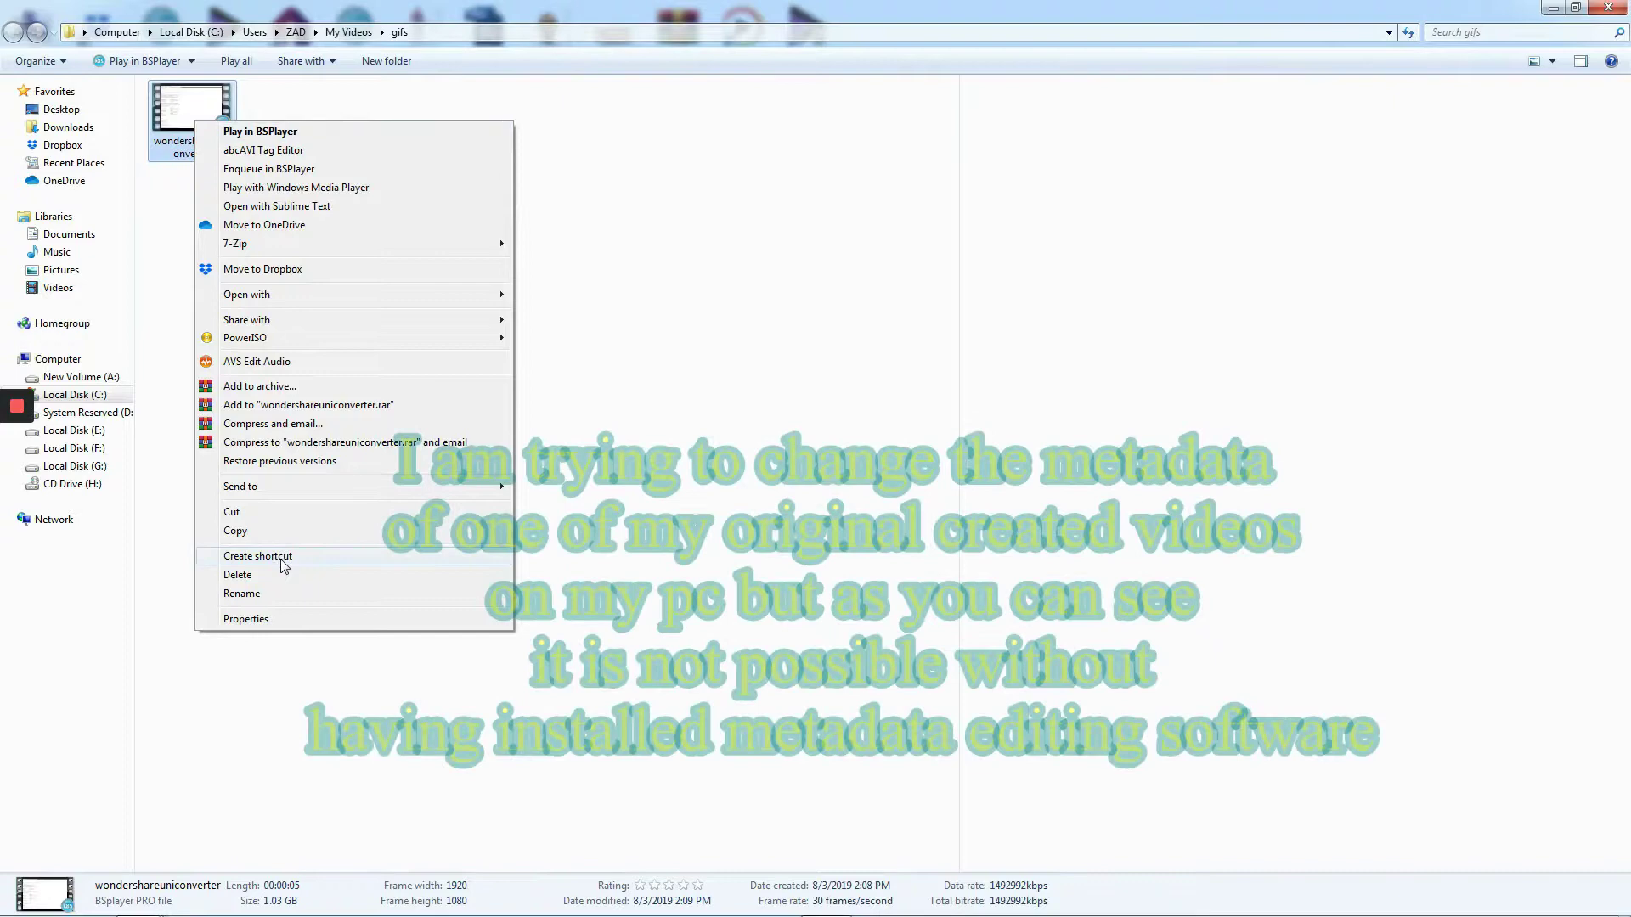
Step: Open the video's Details properties and inspect frame height, data rate and channels
left_click(298, 624)
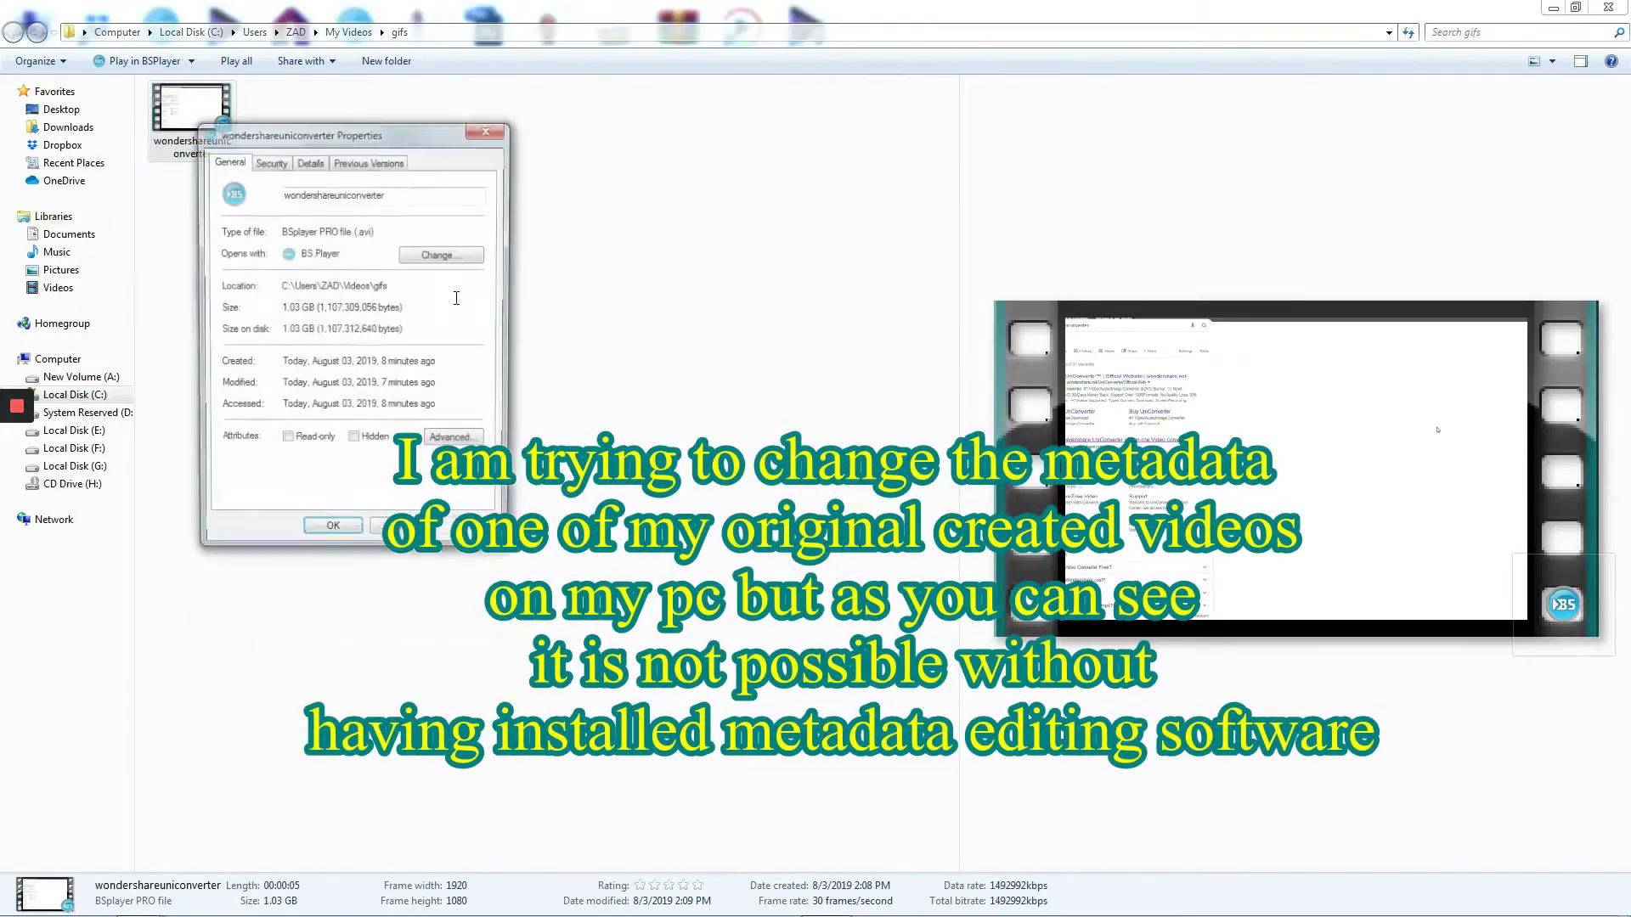
left_click(312, 162)
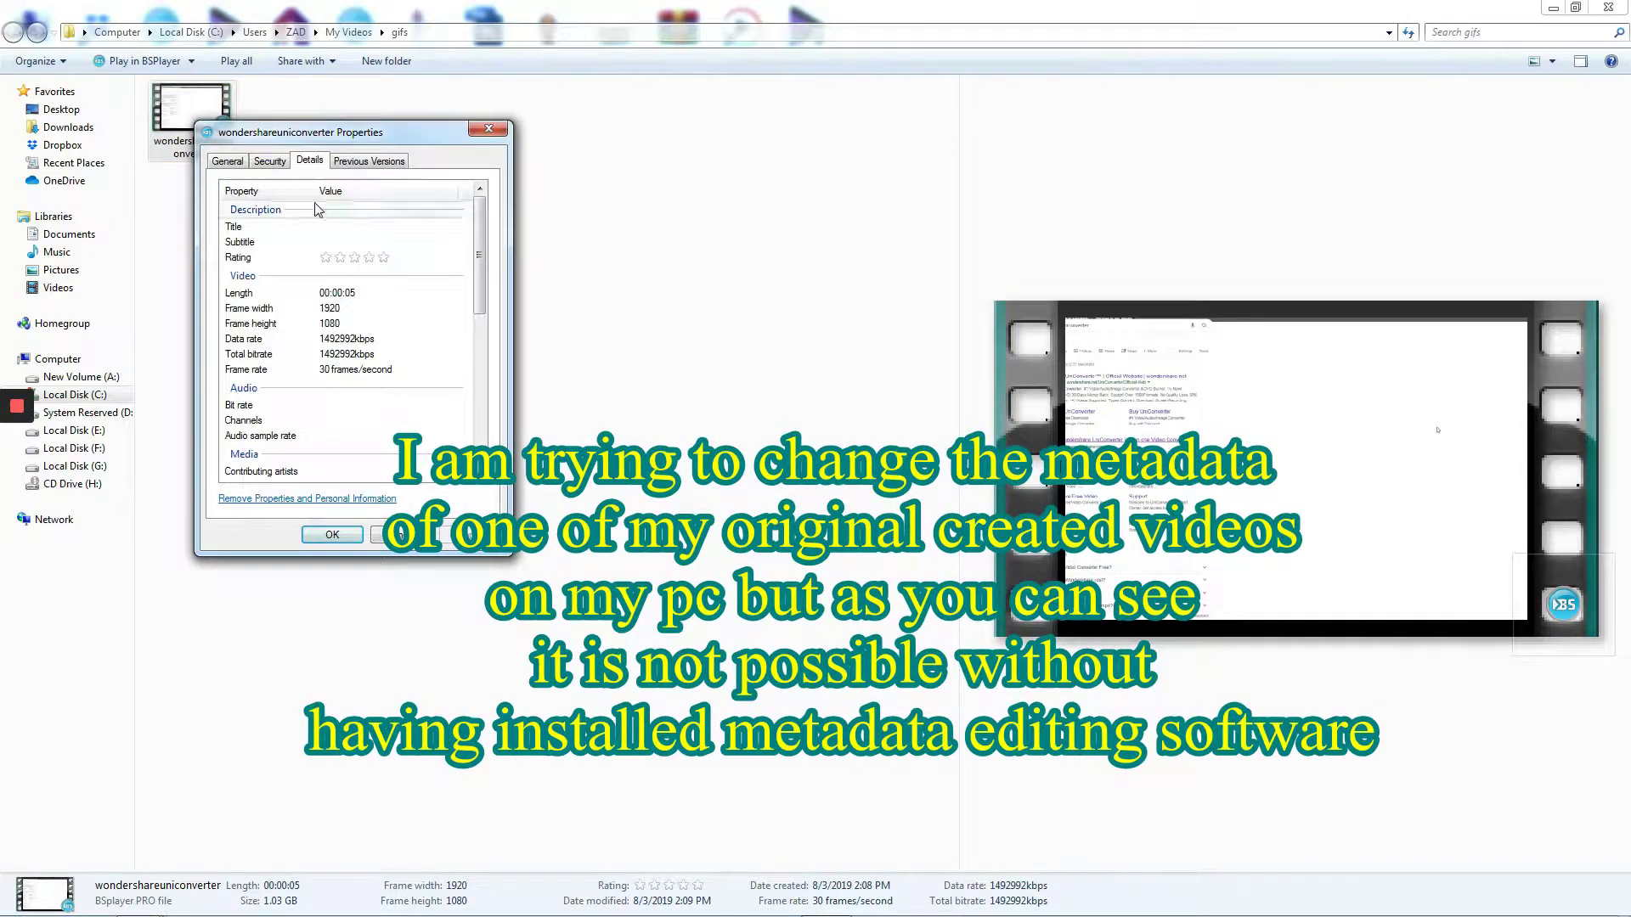
left_click(371, 324)
left_click(365, 340)
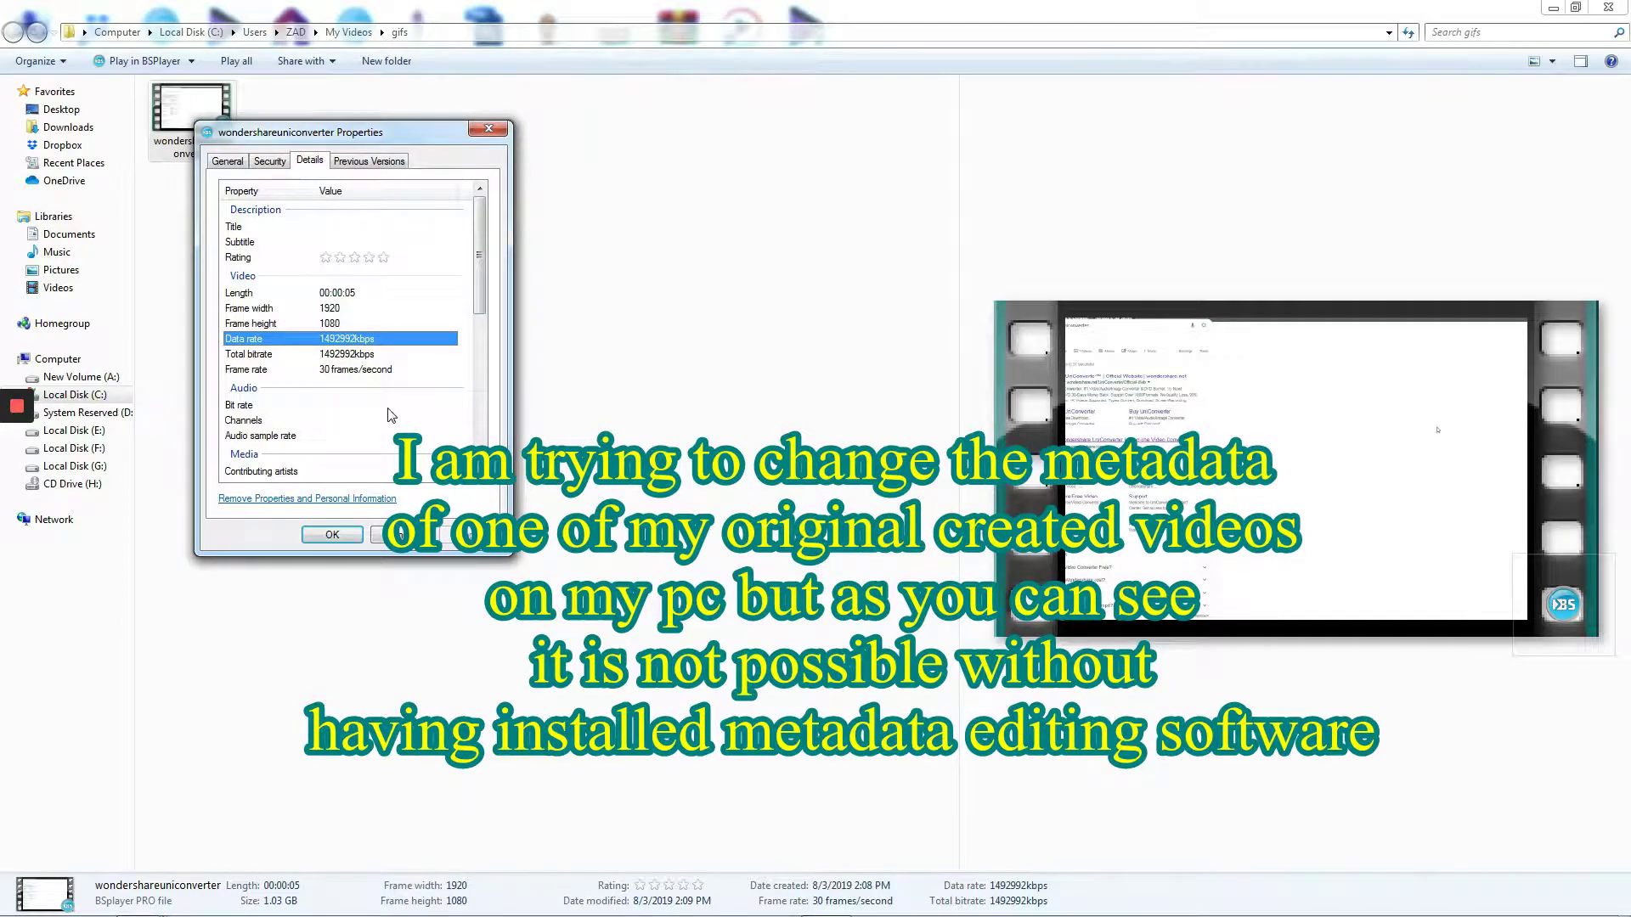
left_click(387, 420)
scroll(387, 425, "down", 4)
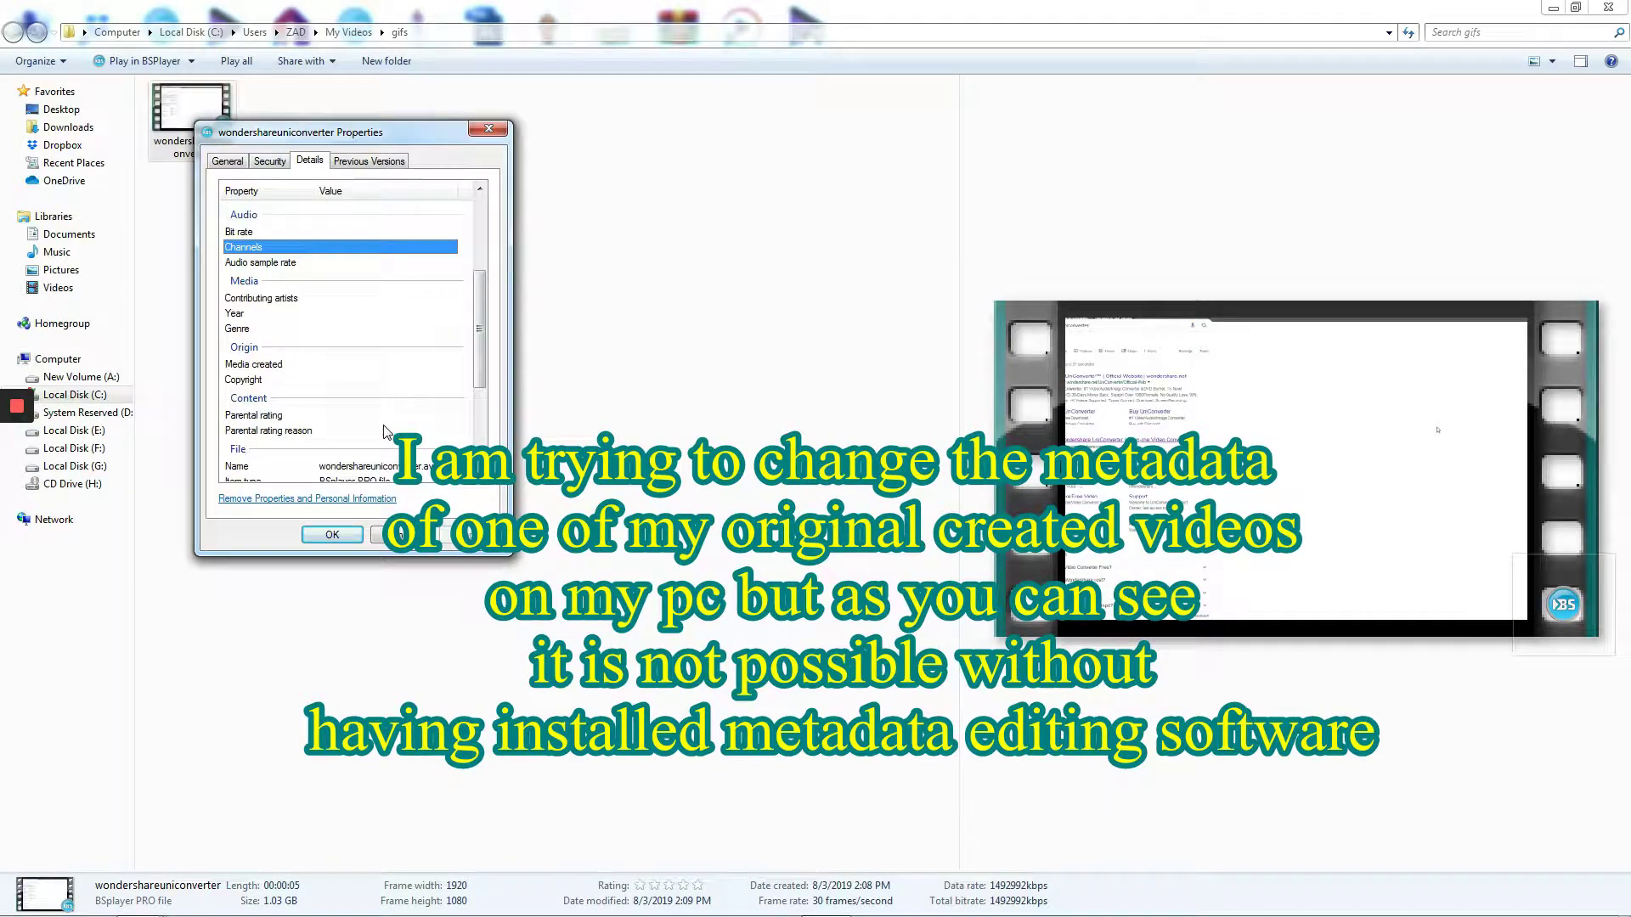
Step: Create a copy of the video with all possible properties removed
left_click(349, 500)
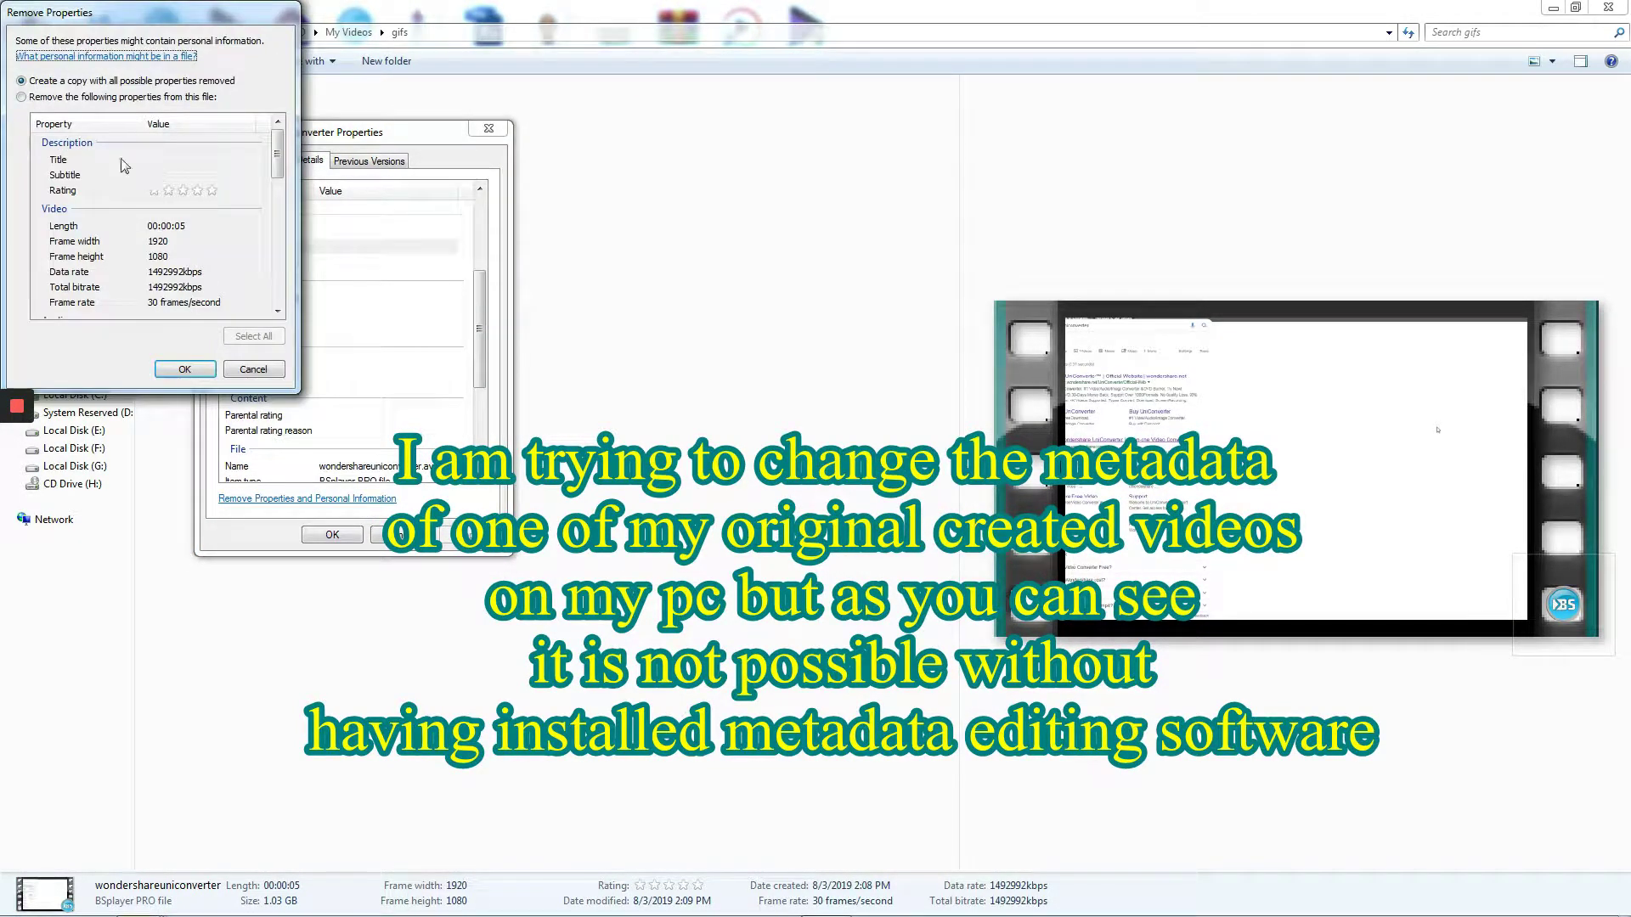
left_click(21, 96)
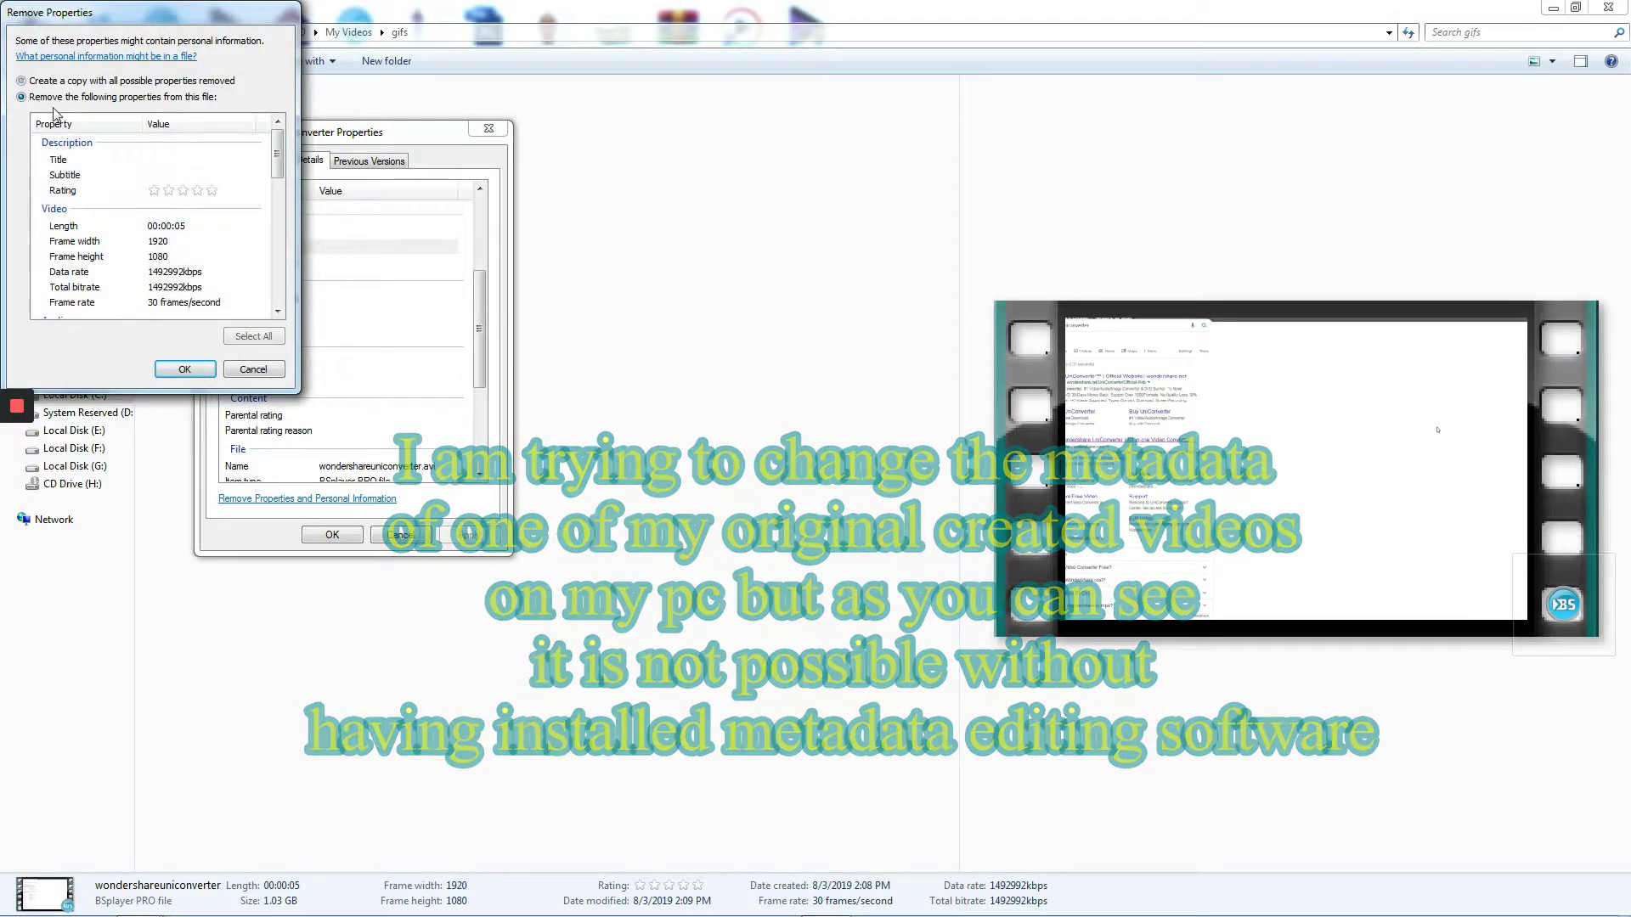
left_click(192, 192)
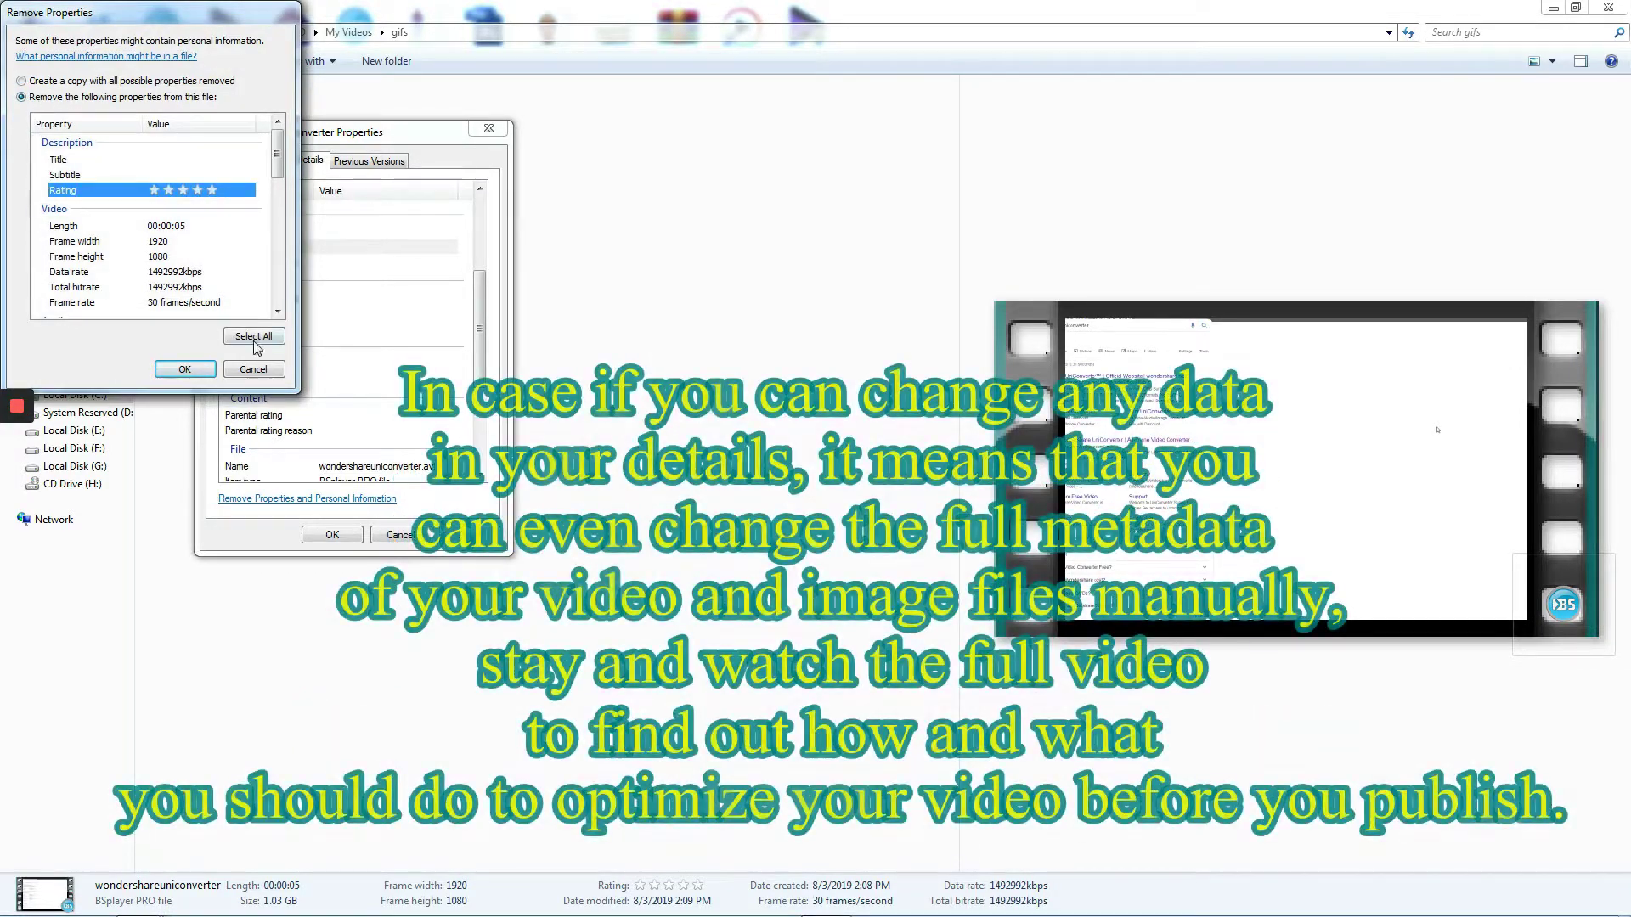
left_click(21, 80)
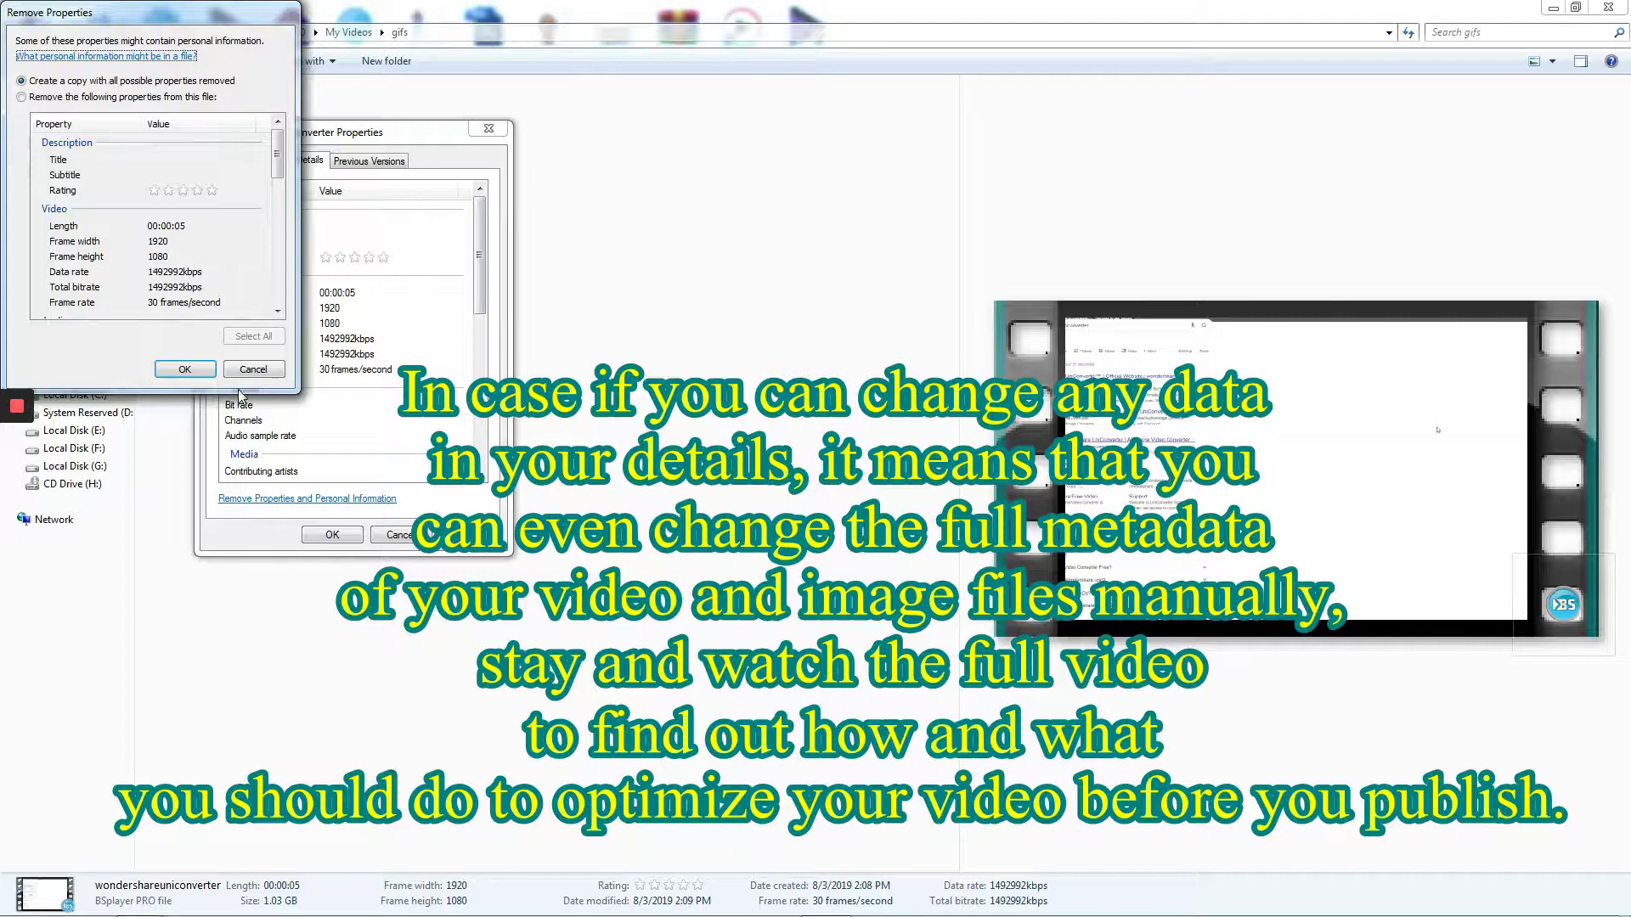
left_click(187, 370)
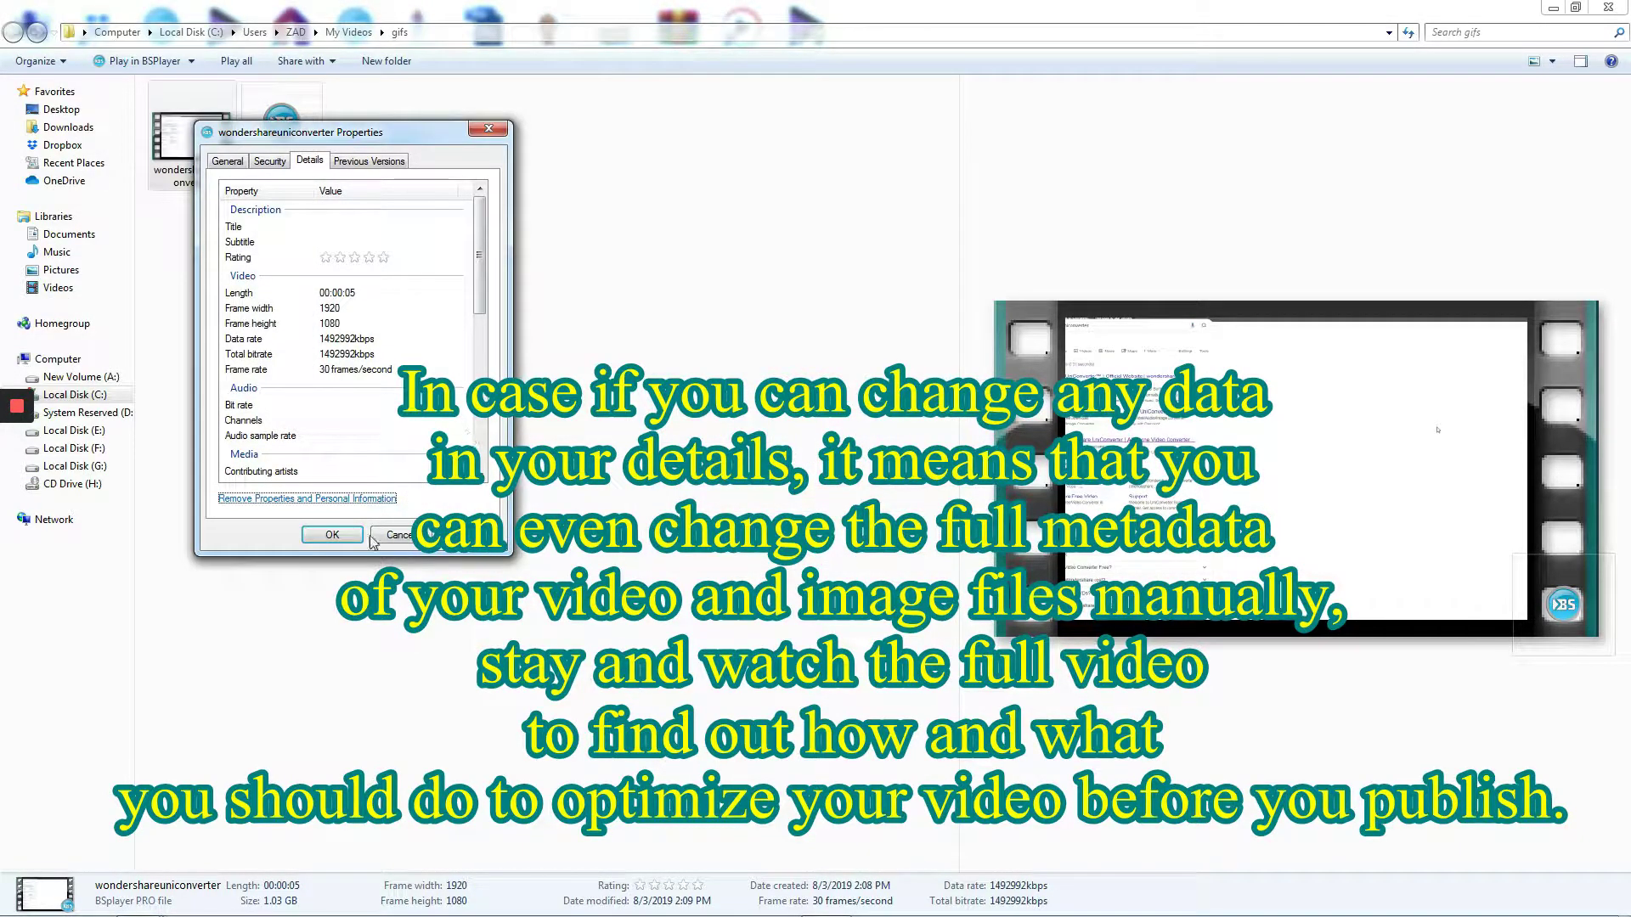
left_click(333, 535)
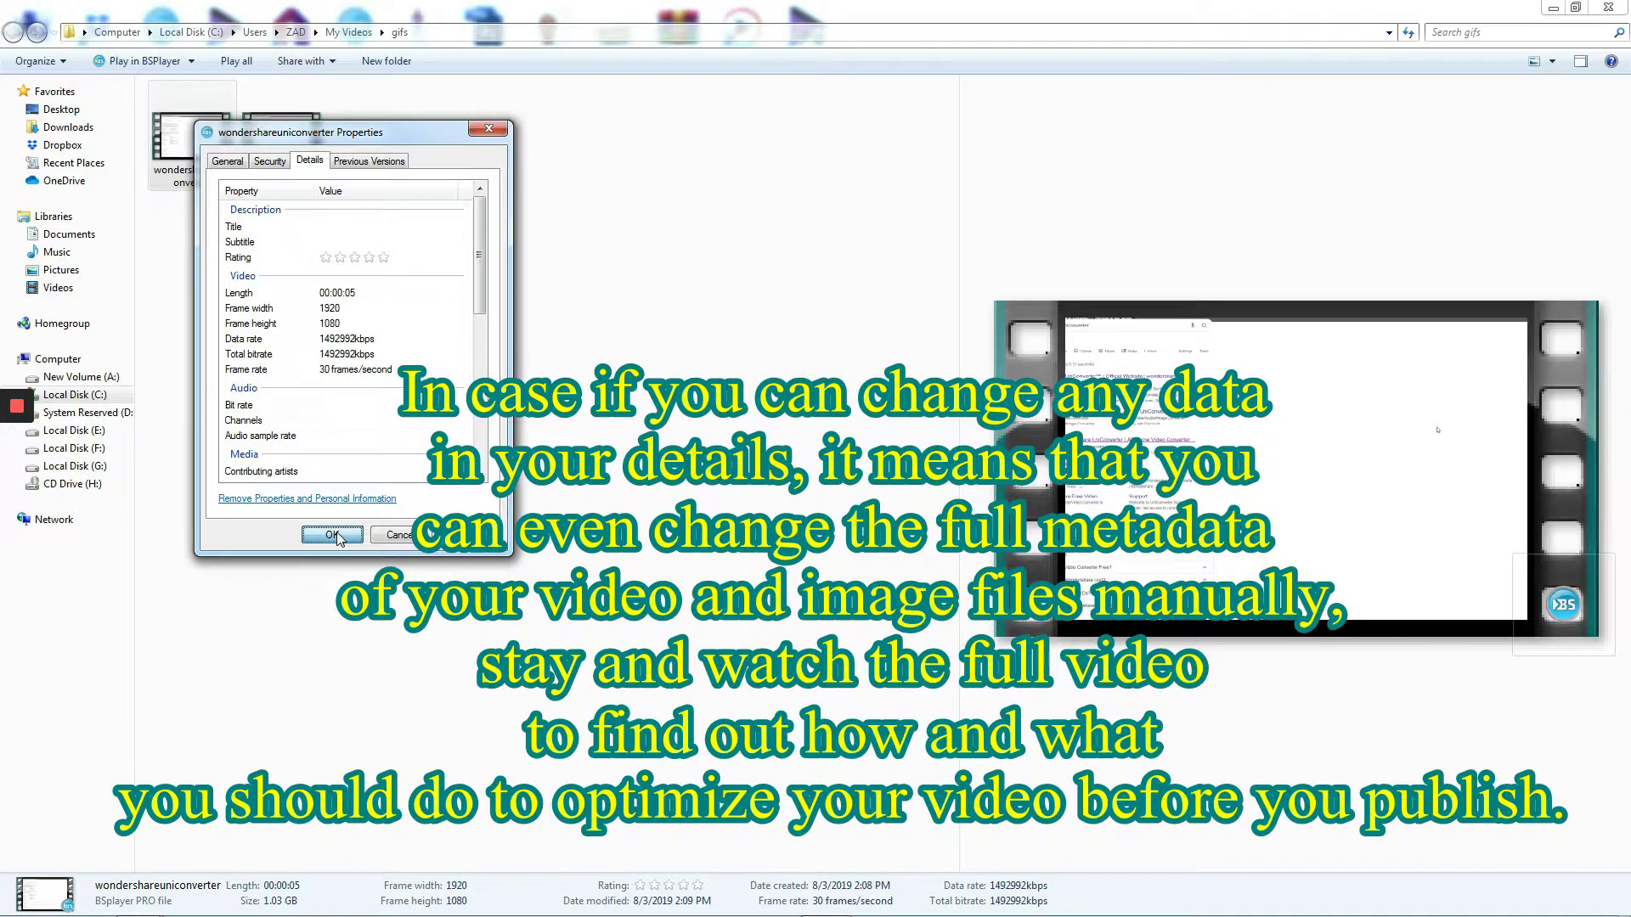
Step: Open the stripped copy's Details properties and check whether Rating and Subtitle are editable
right_click(287, 156)
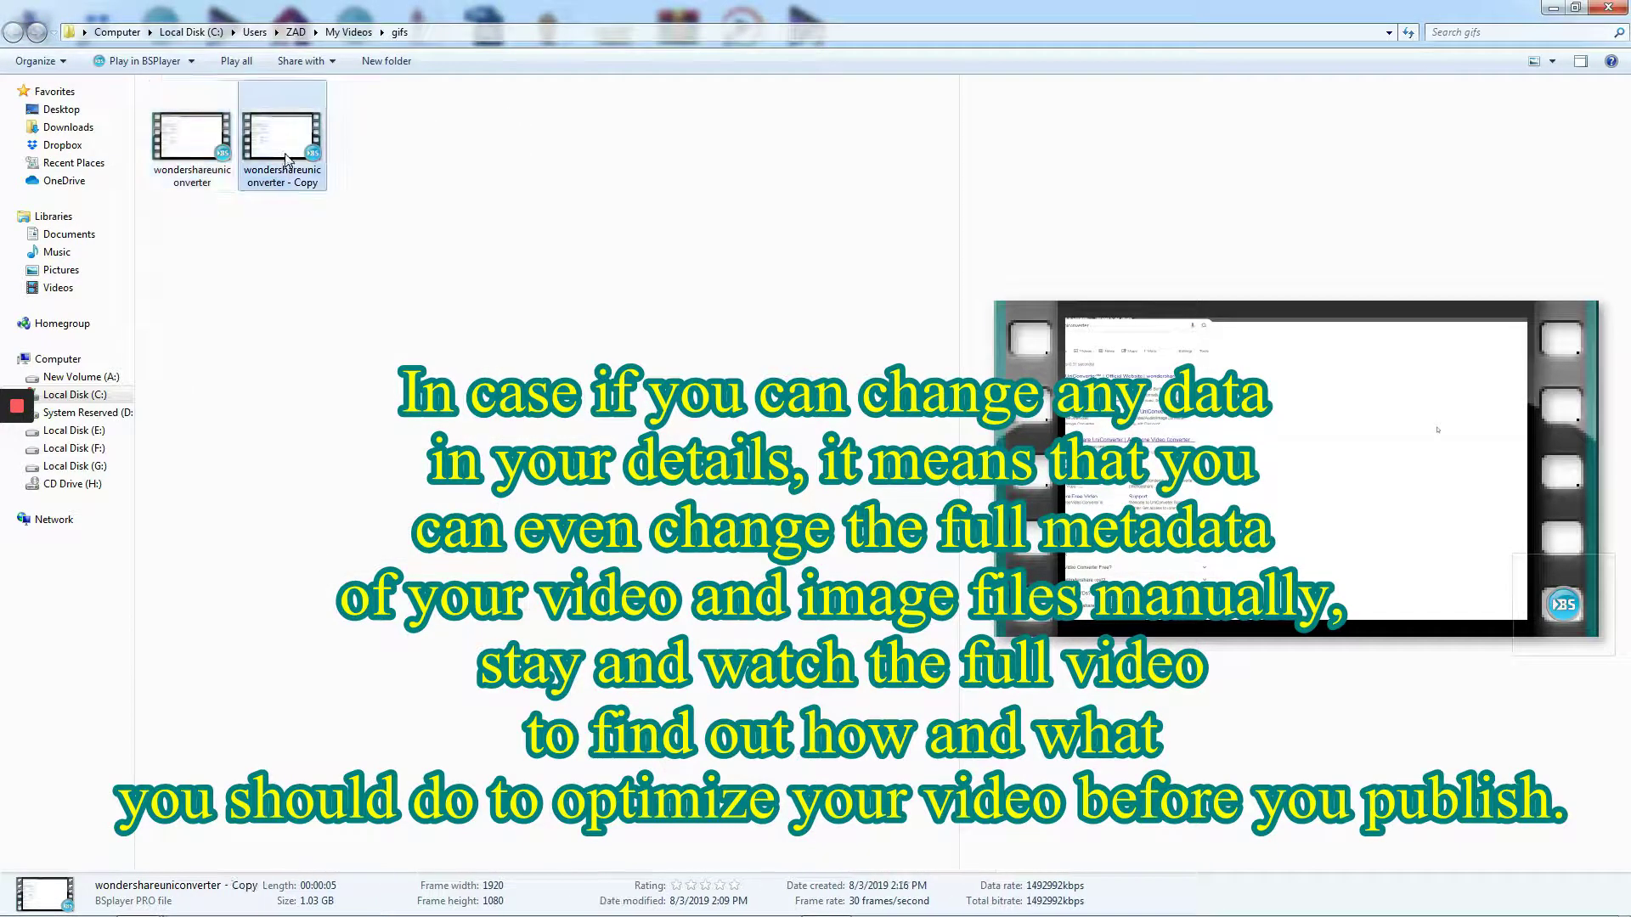
left_click(363, 653)
left_click(400, 193)
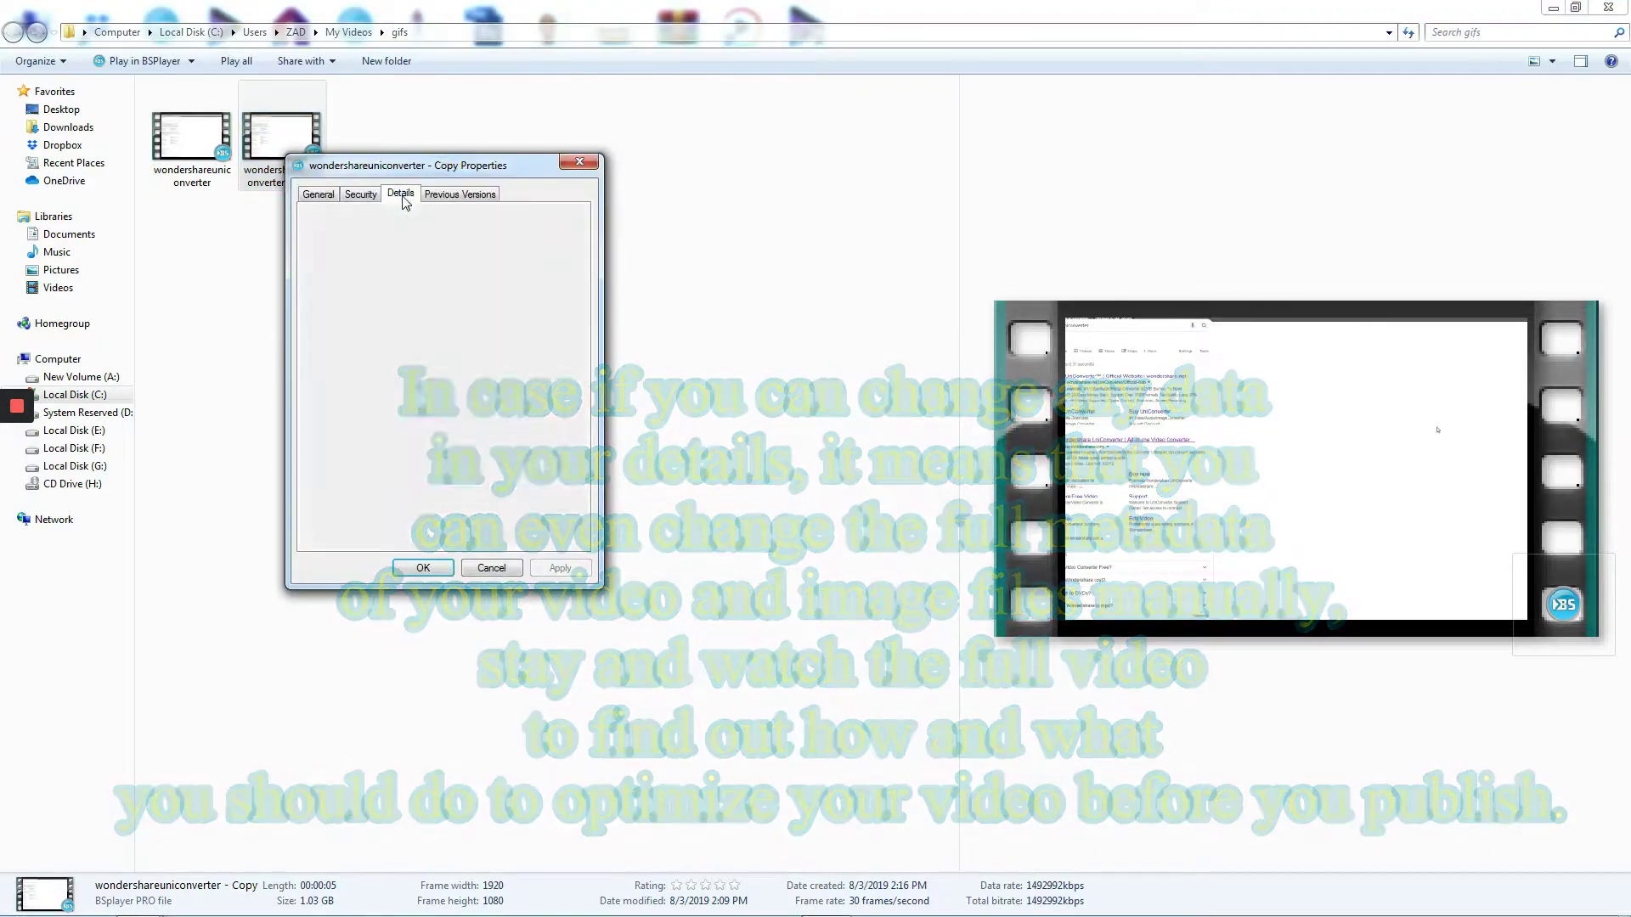
left_click(477, 297)
left_click(449, 276)
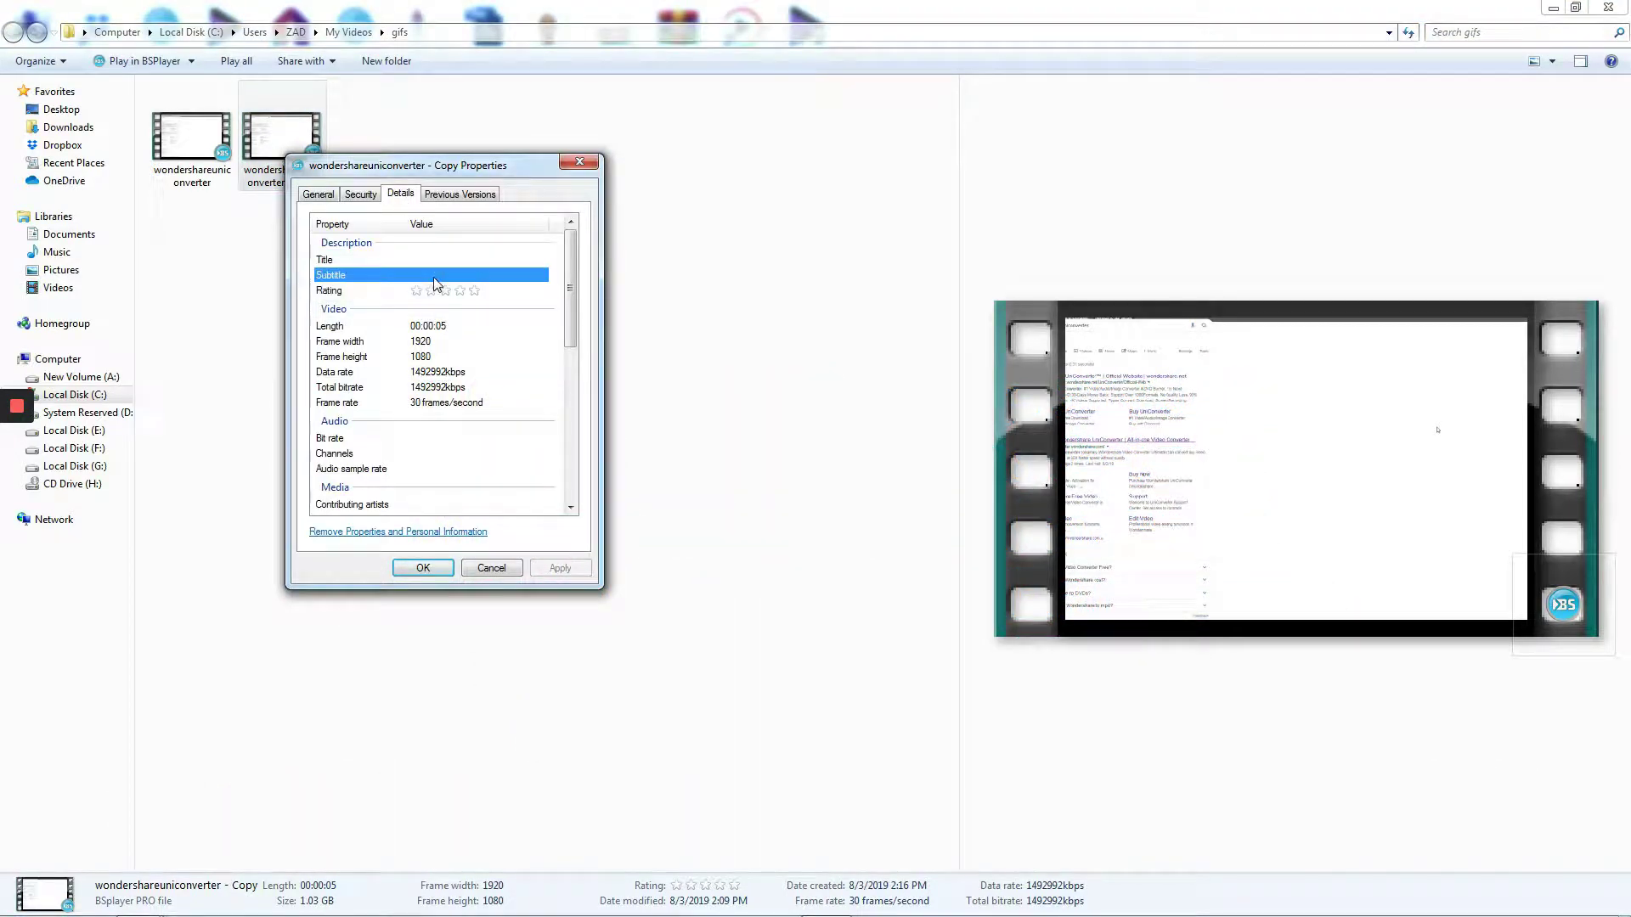
Step: Search Google for wondershare uniconverter and open the official UniConverter website
left_click(454, 439)
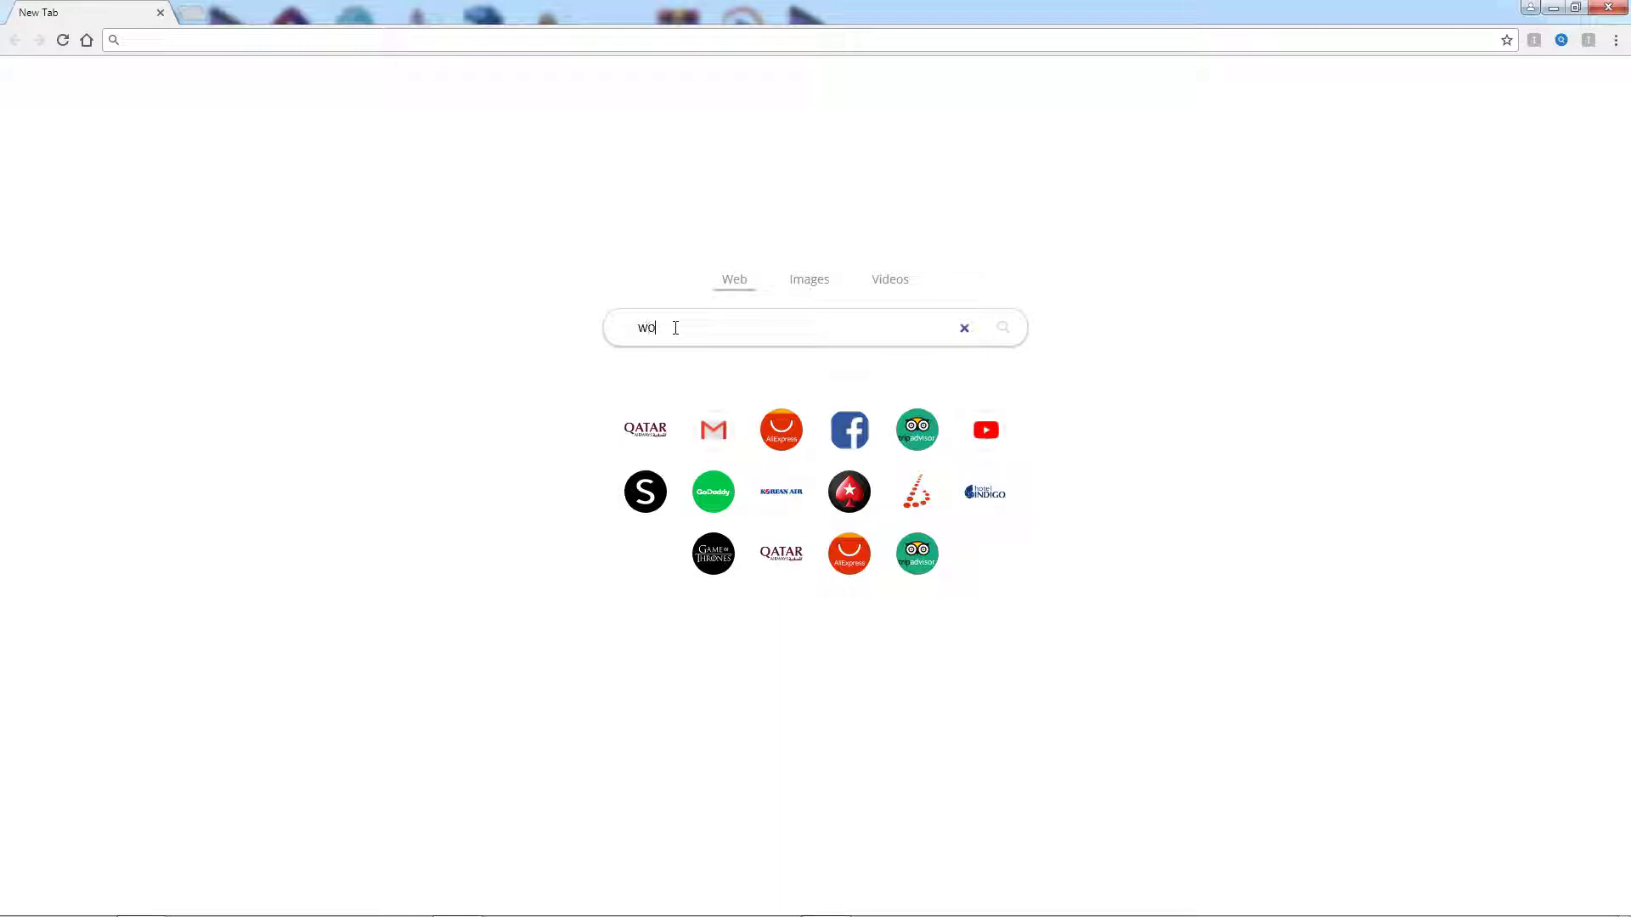
type("onderershare uni")
left_click(671, 371)
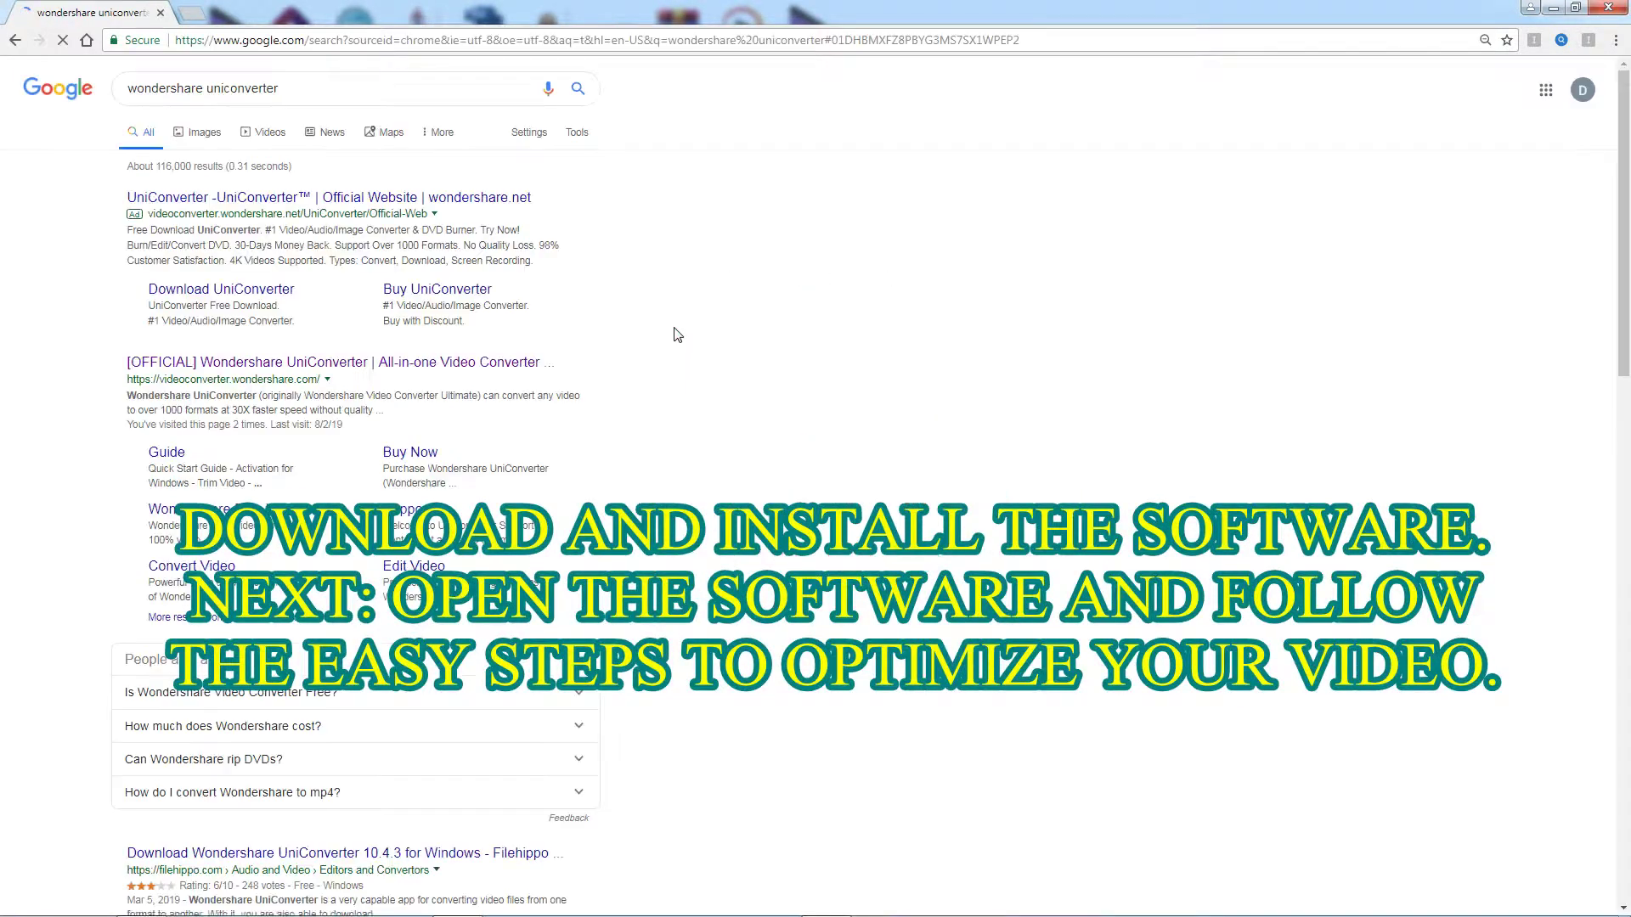
left_click(330, 384)
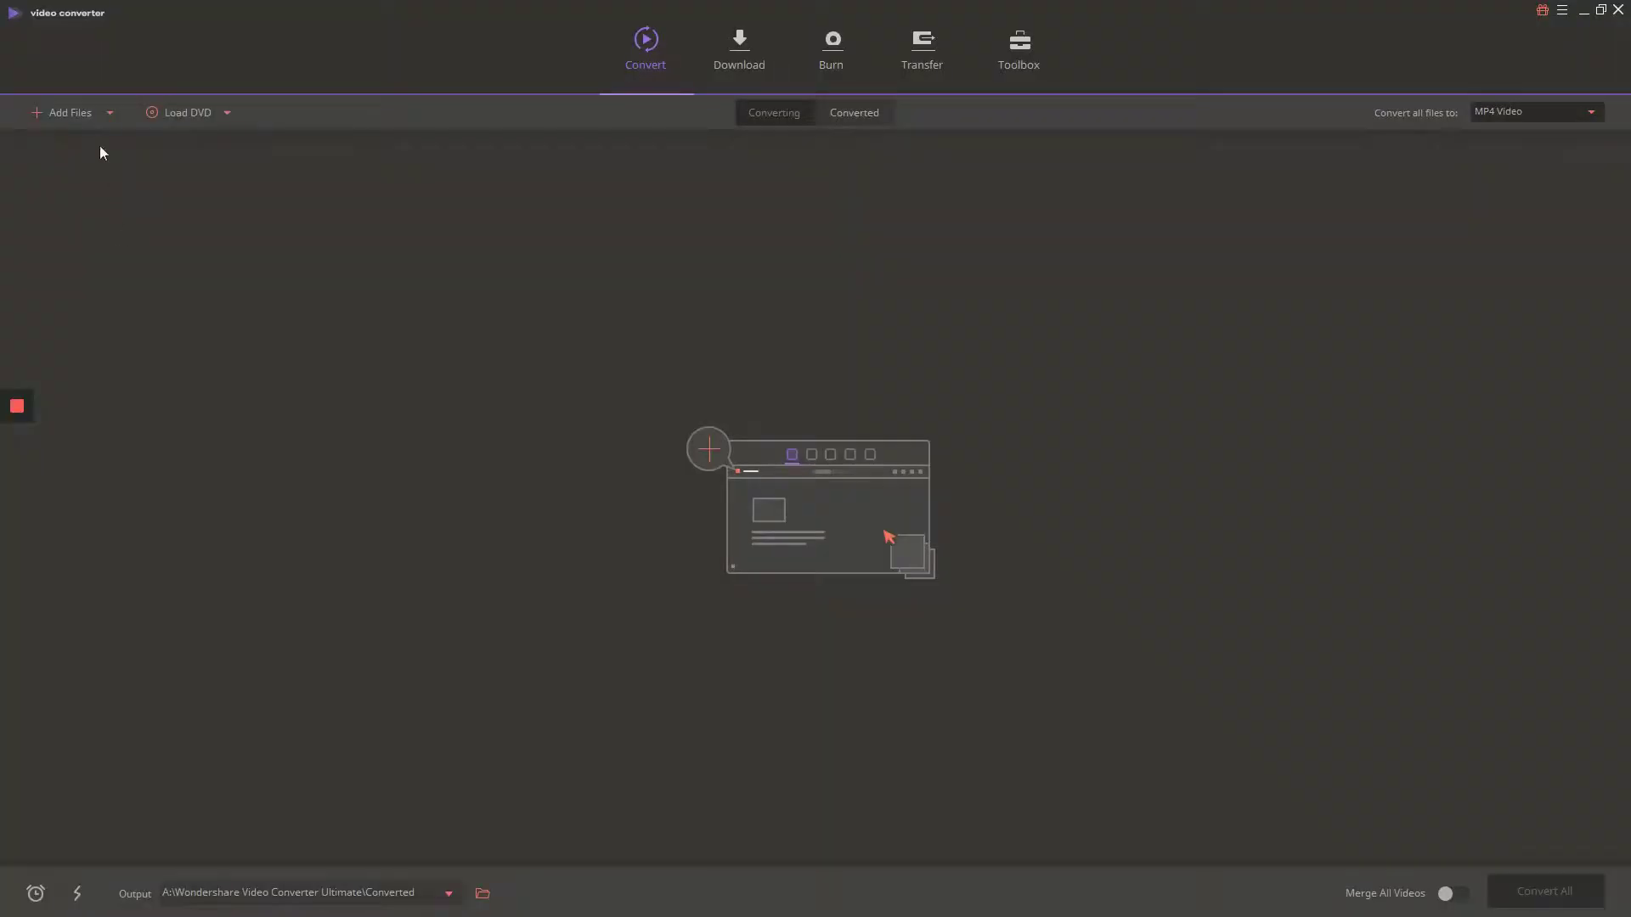
Step: Add the wondershareuniconverter AVI from the gifs folder and convert it to MP4
left_click(64, 109)
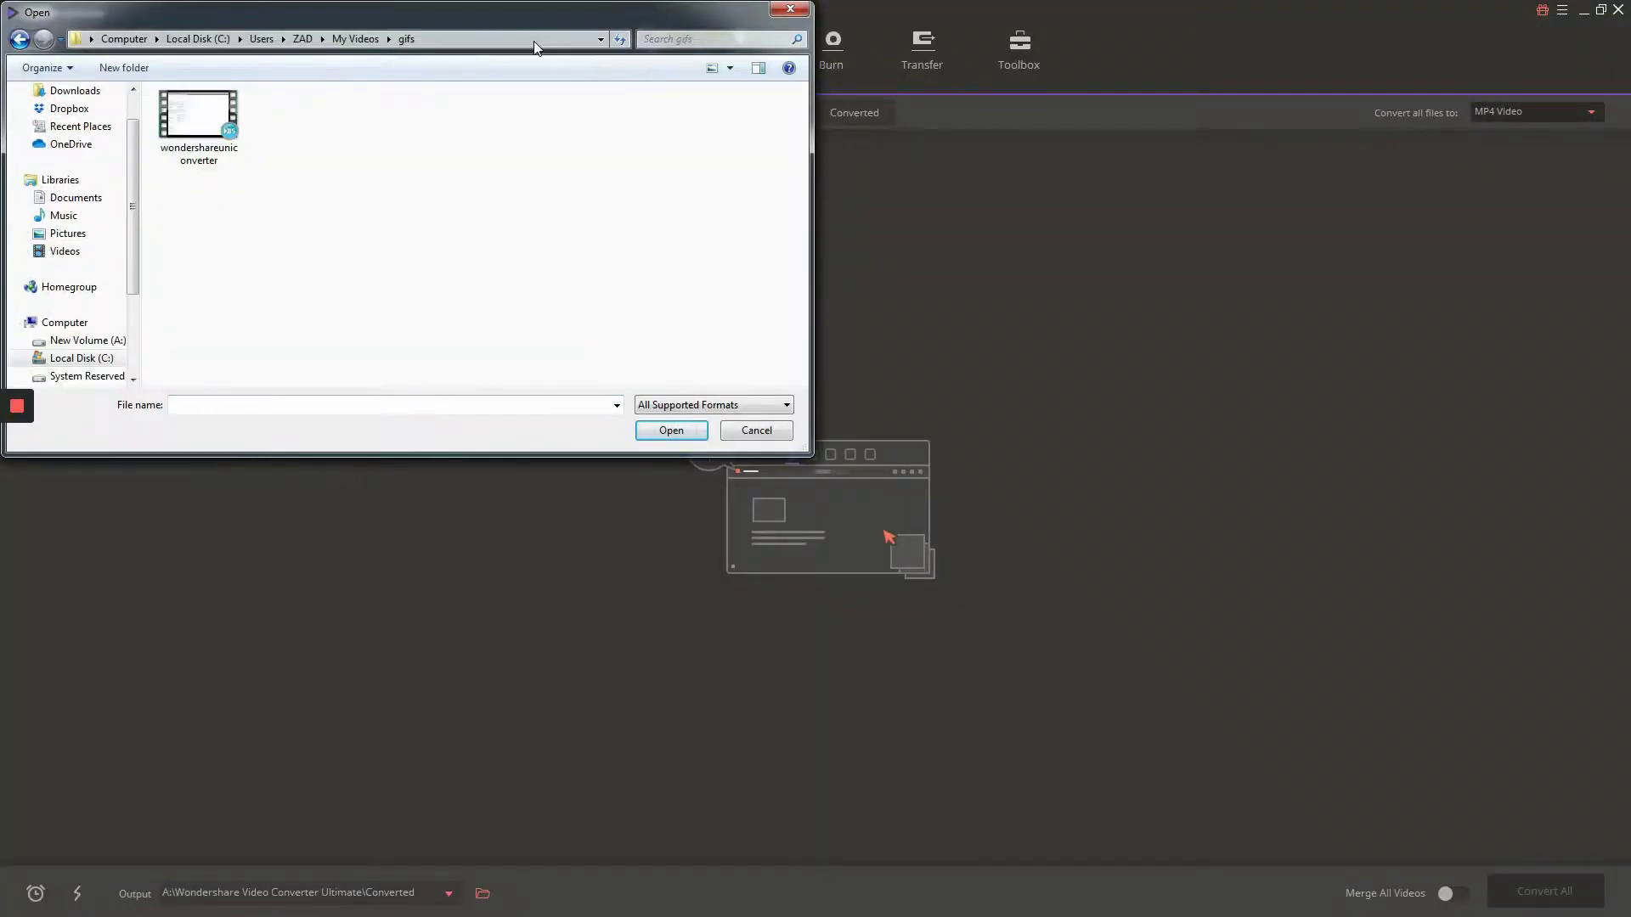
left_click(217, 119)
left_click(654, 430)
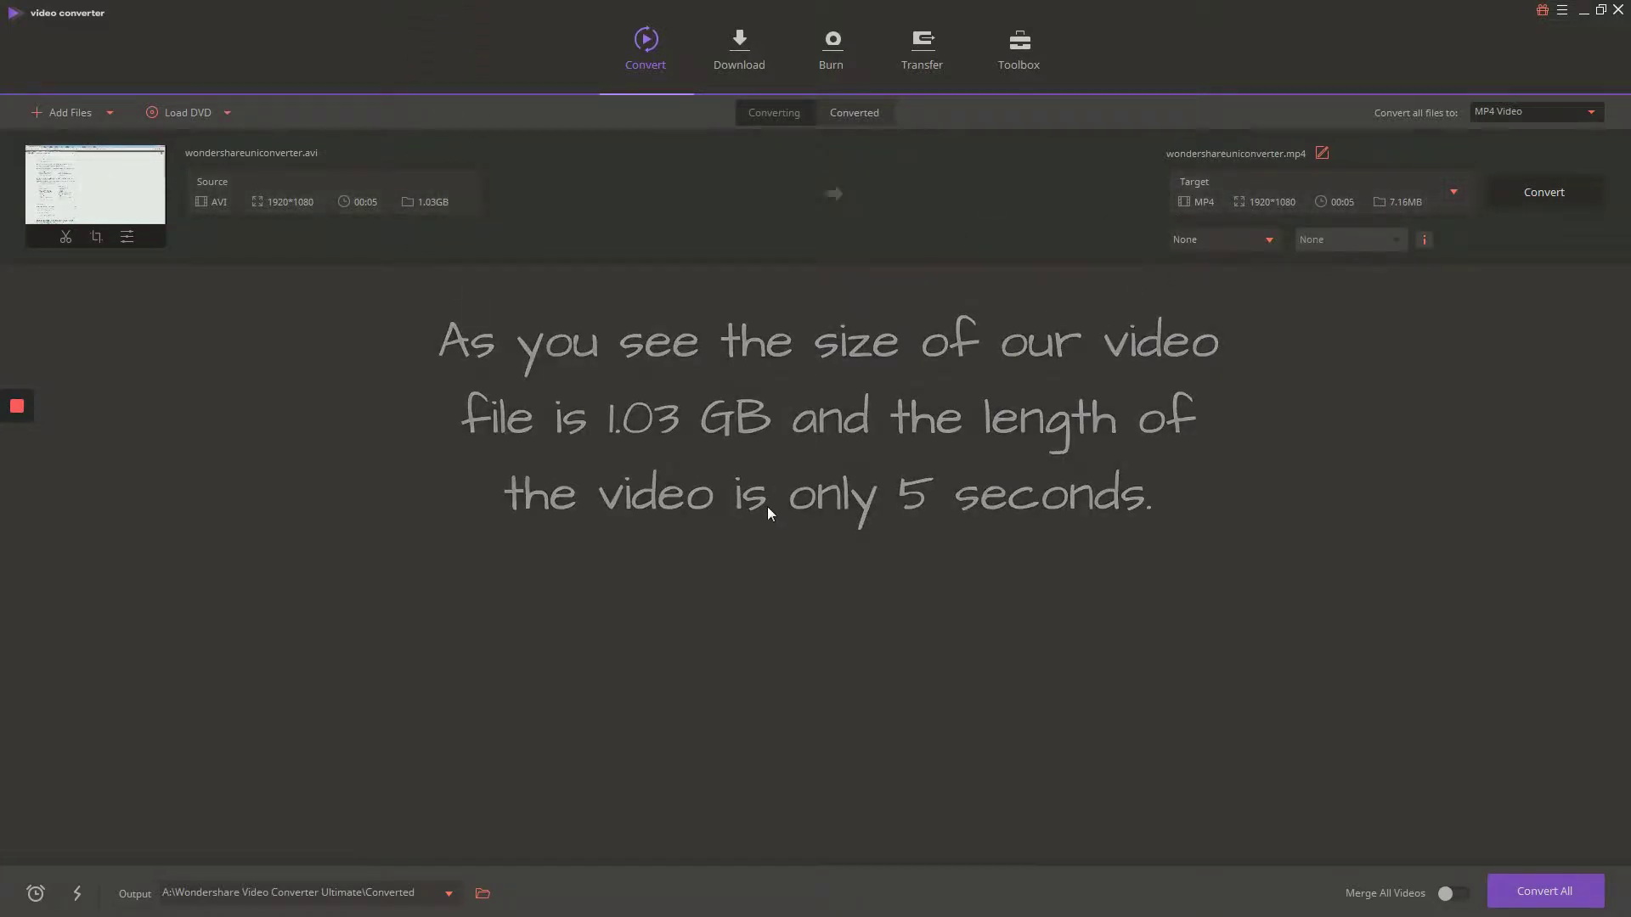
left_click(1544, 193)
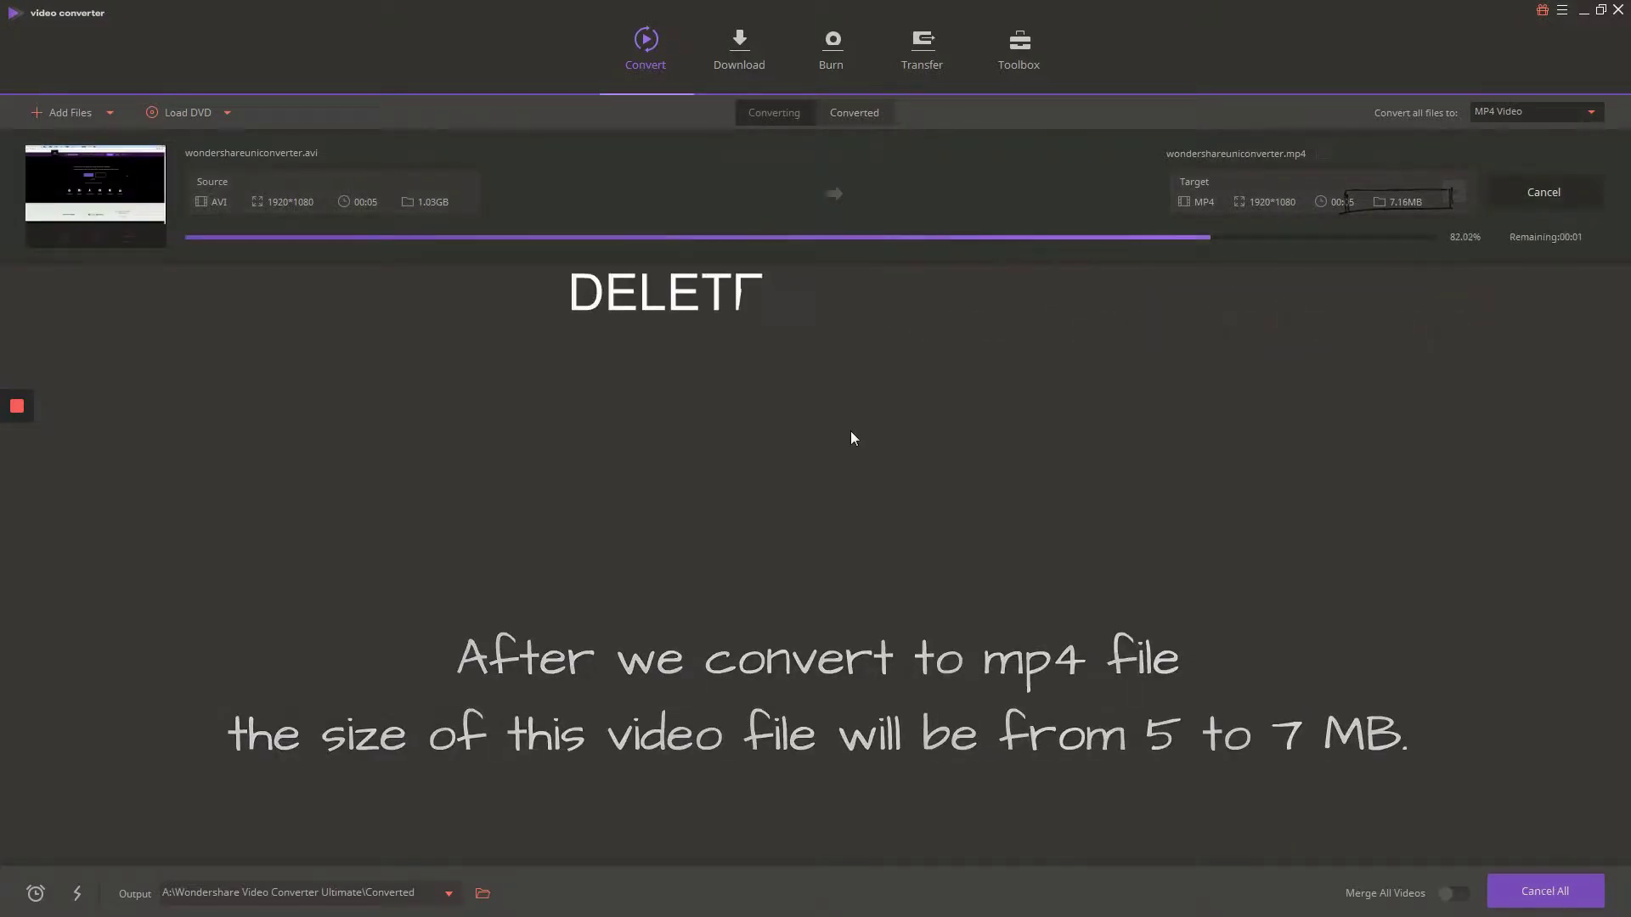
Step: Remove the finished item from the list and copy the Converted output folder's path
left_click(1621, 136)
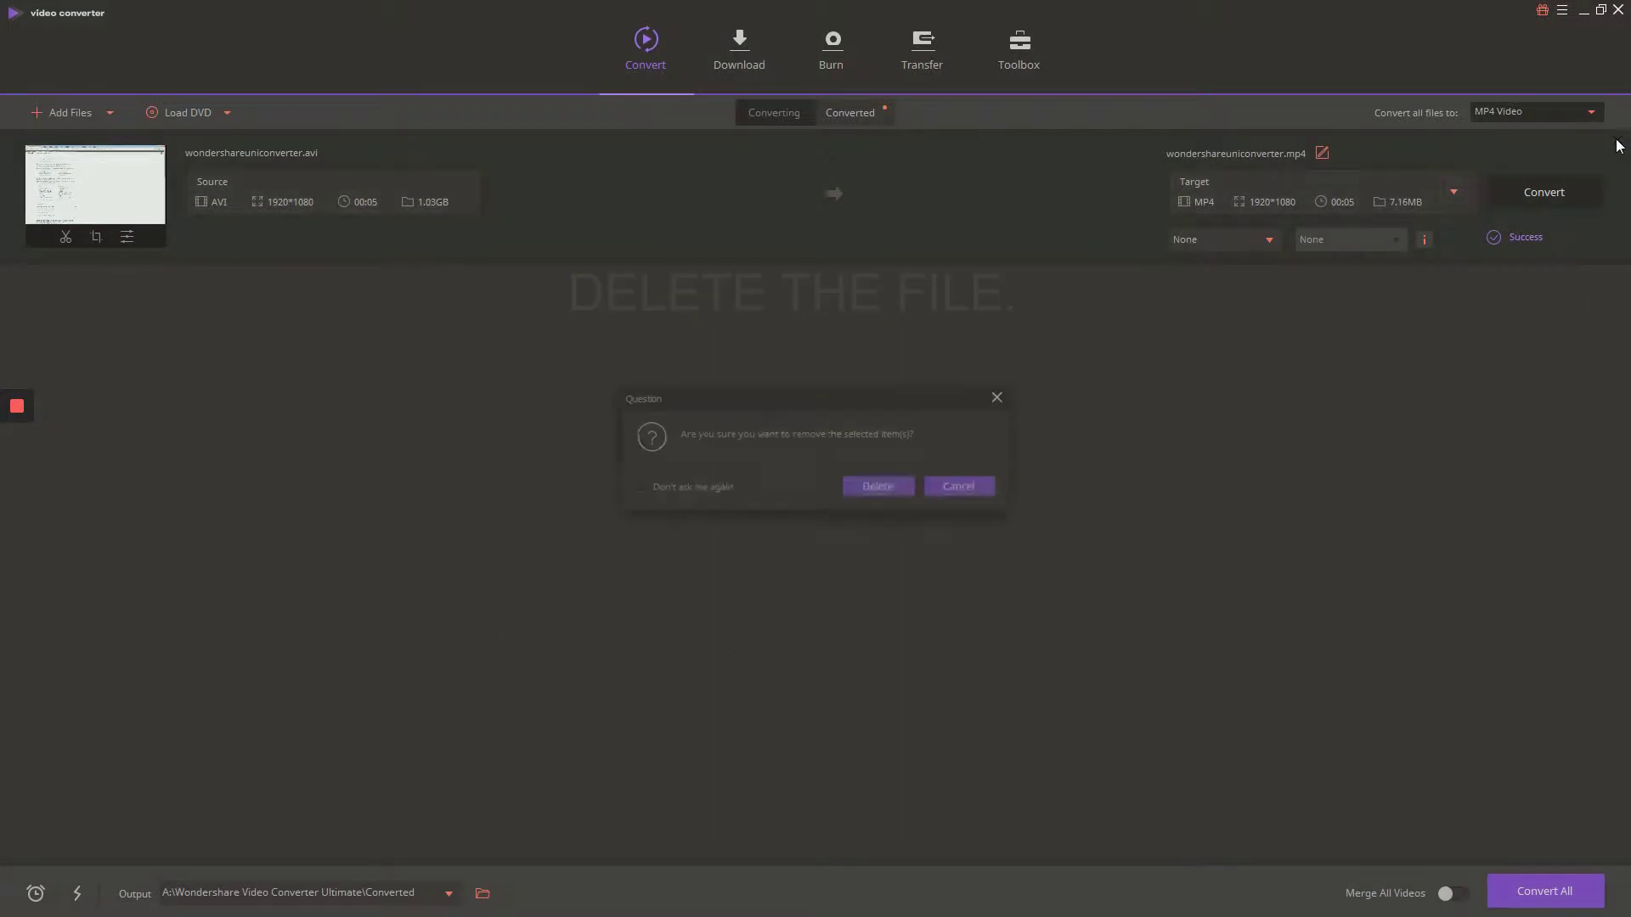
left_click(881, 489)
left_click(482, 893)
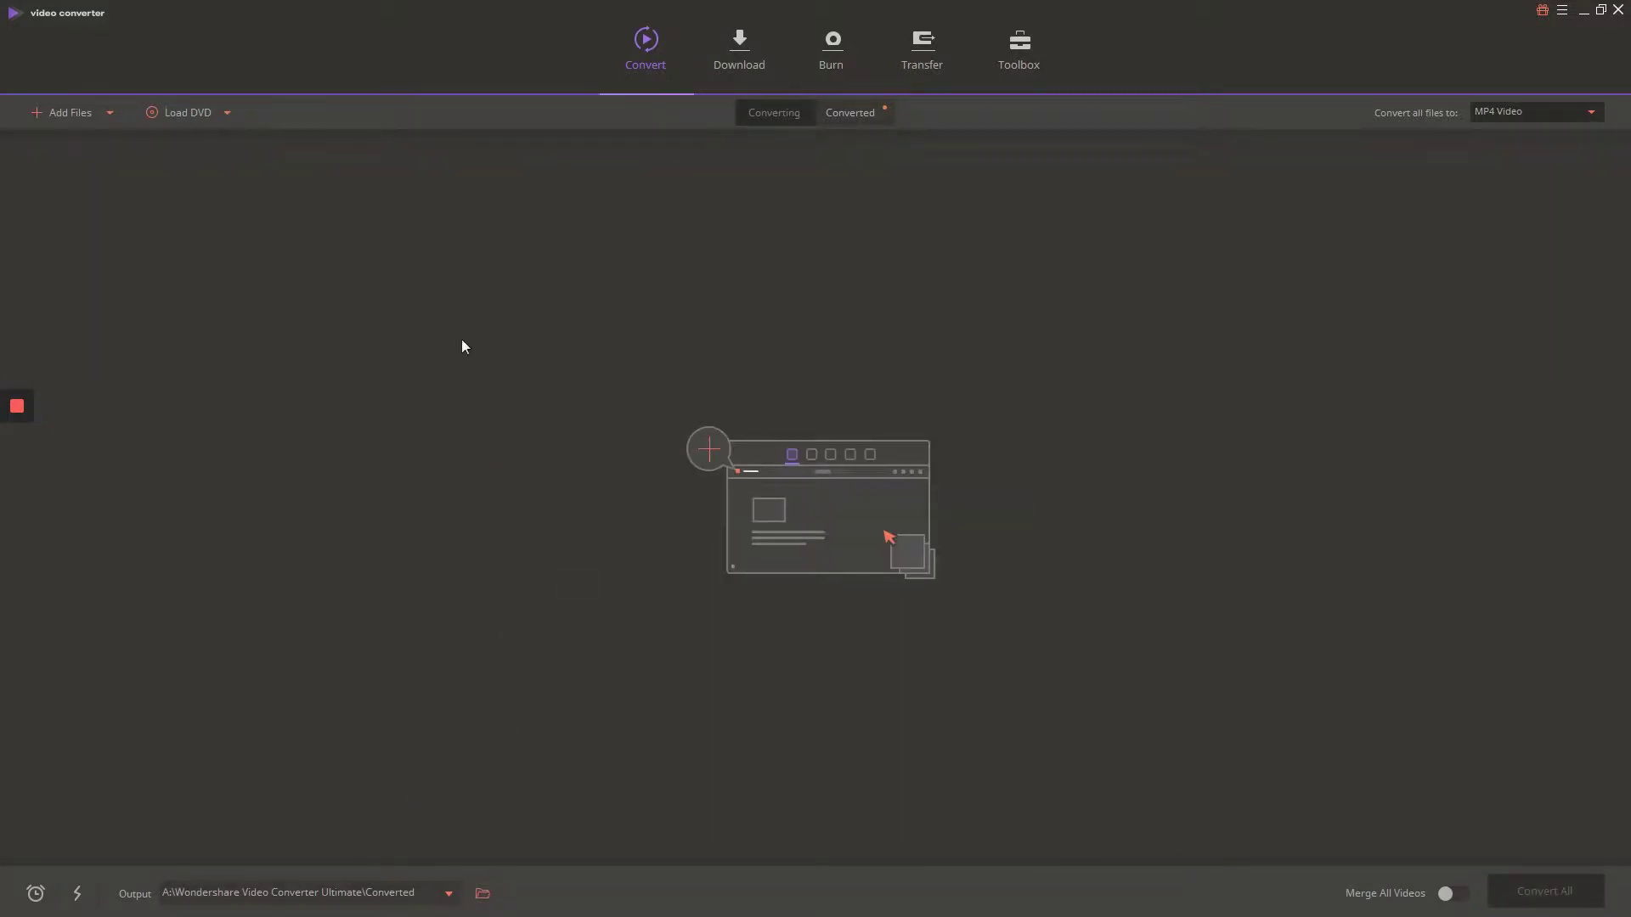
left_click(490, 374)
left_click(807, 275)
key("ctrl+c")
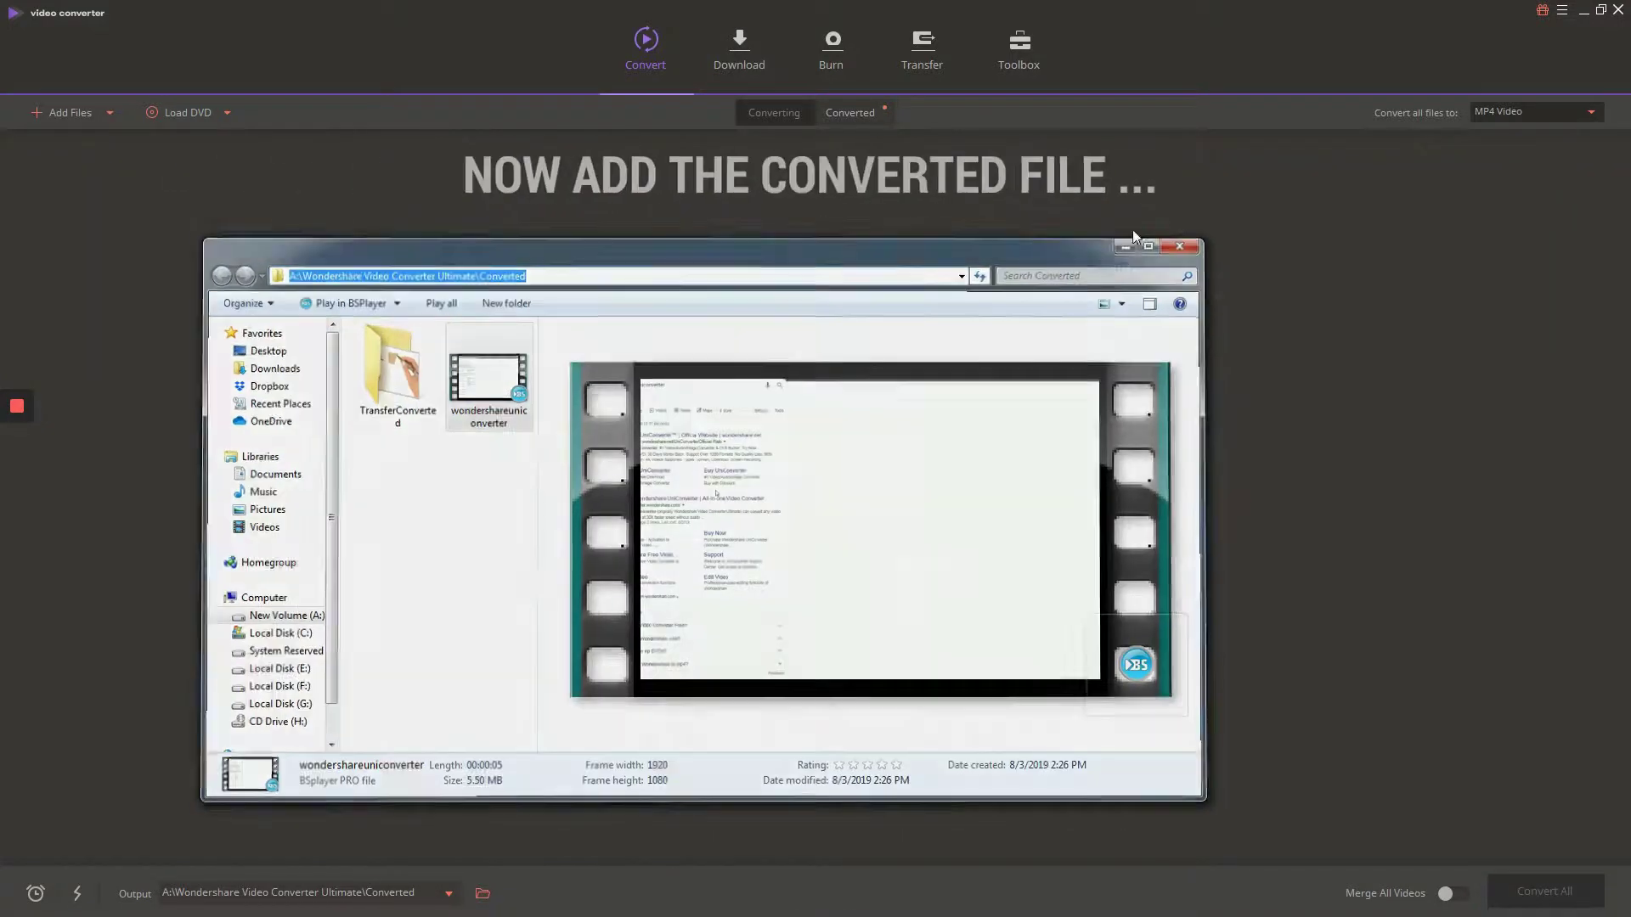
left_click(1126, 246)
Step: Add the 5.50 MB converted MP4 from the Converted folder to the convert list
left_click(69, 112)
left_click(440, 39)
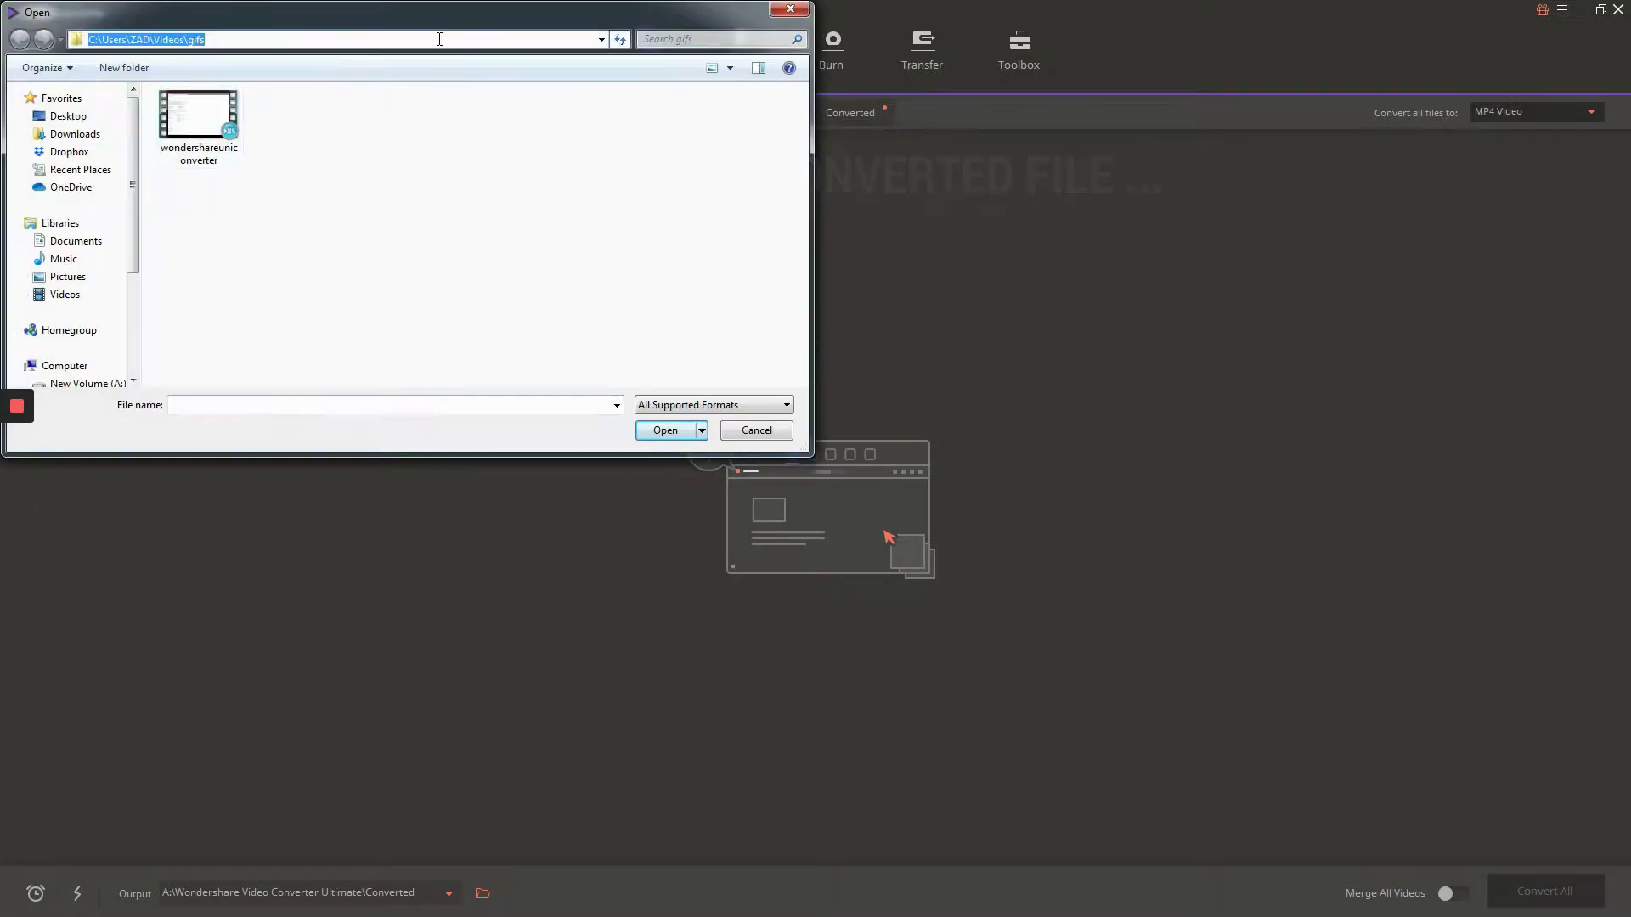
key("ctrl+v")
key("Return")
double_click(321, 159)
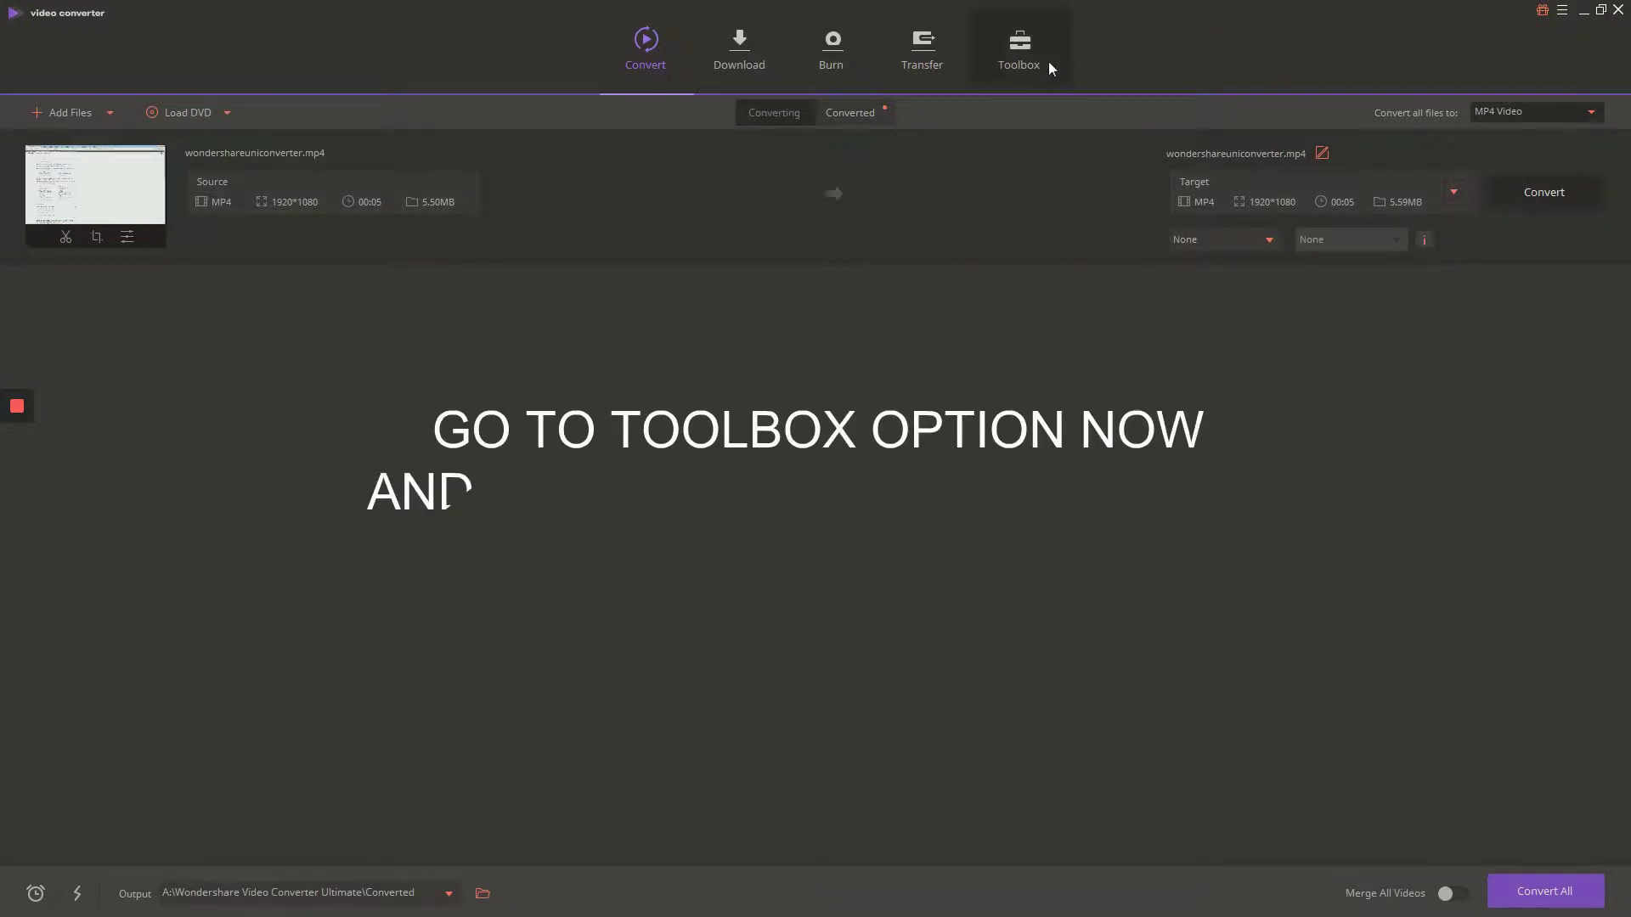
Step: Load the converted MP4 into the Toolbox's Fix Media Metadata tool, dismissing the backup warning
left_click(1424, 241)
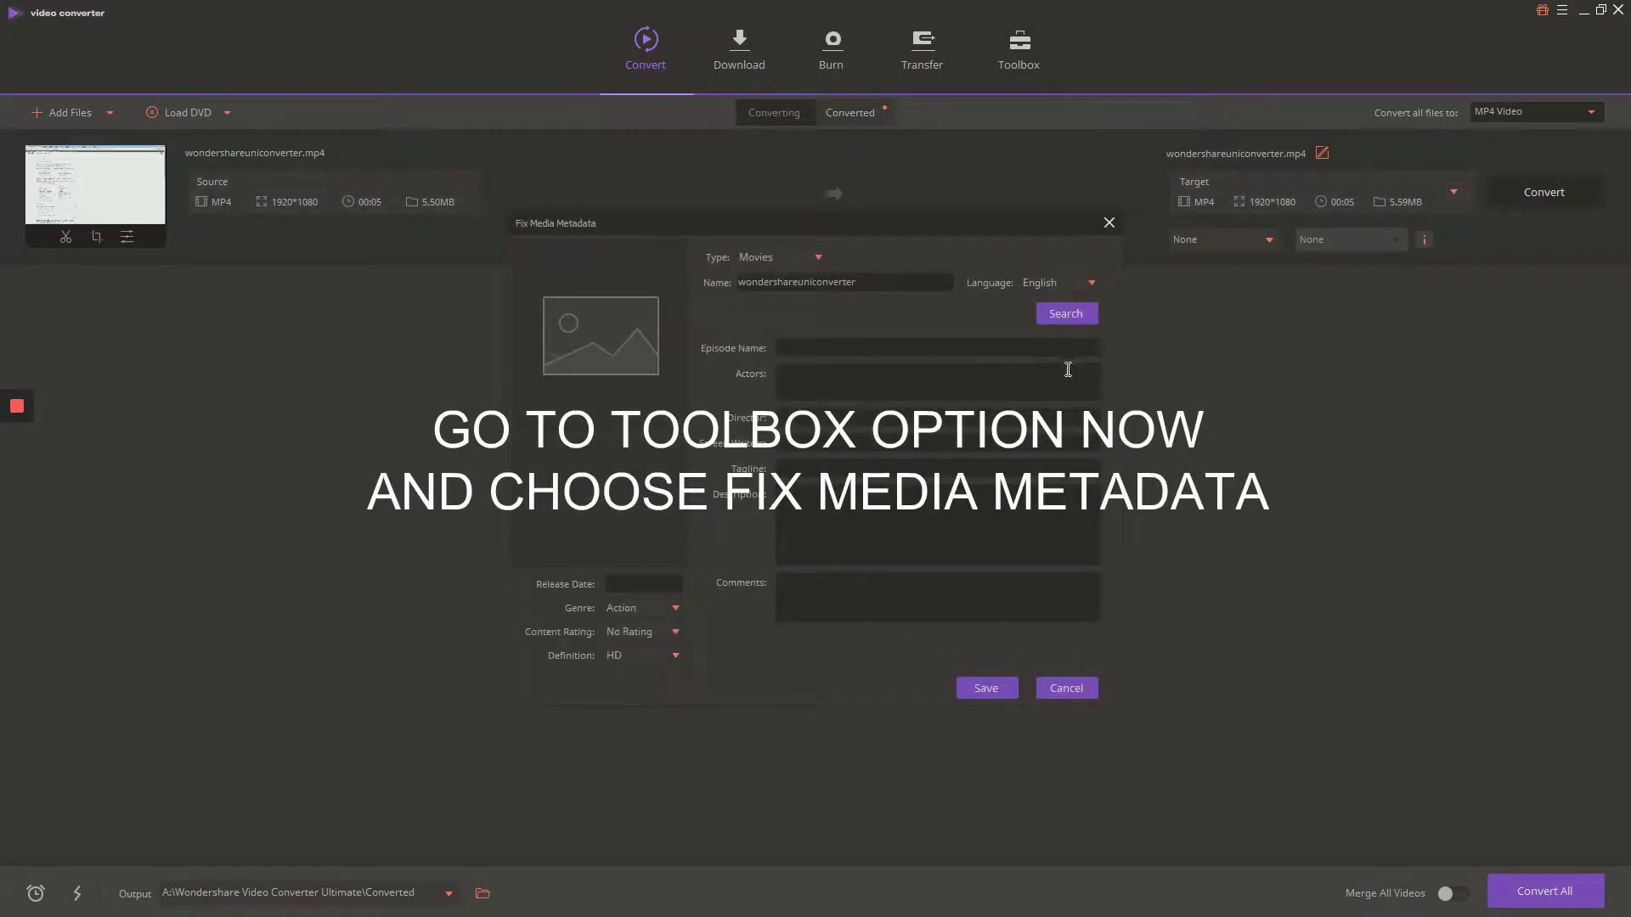
key("Escape")
left_click(1012, 59)
left_click(540, 429)
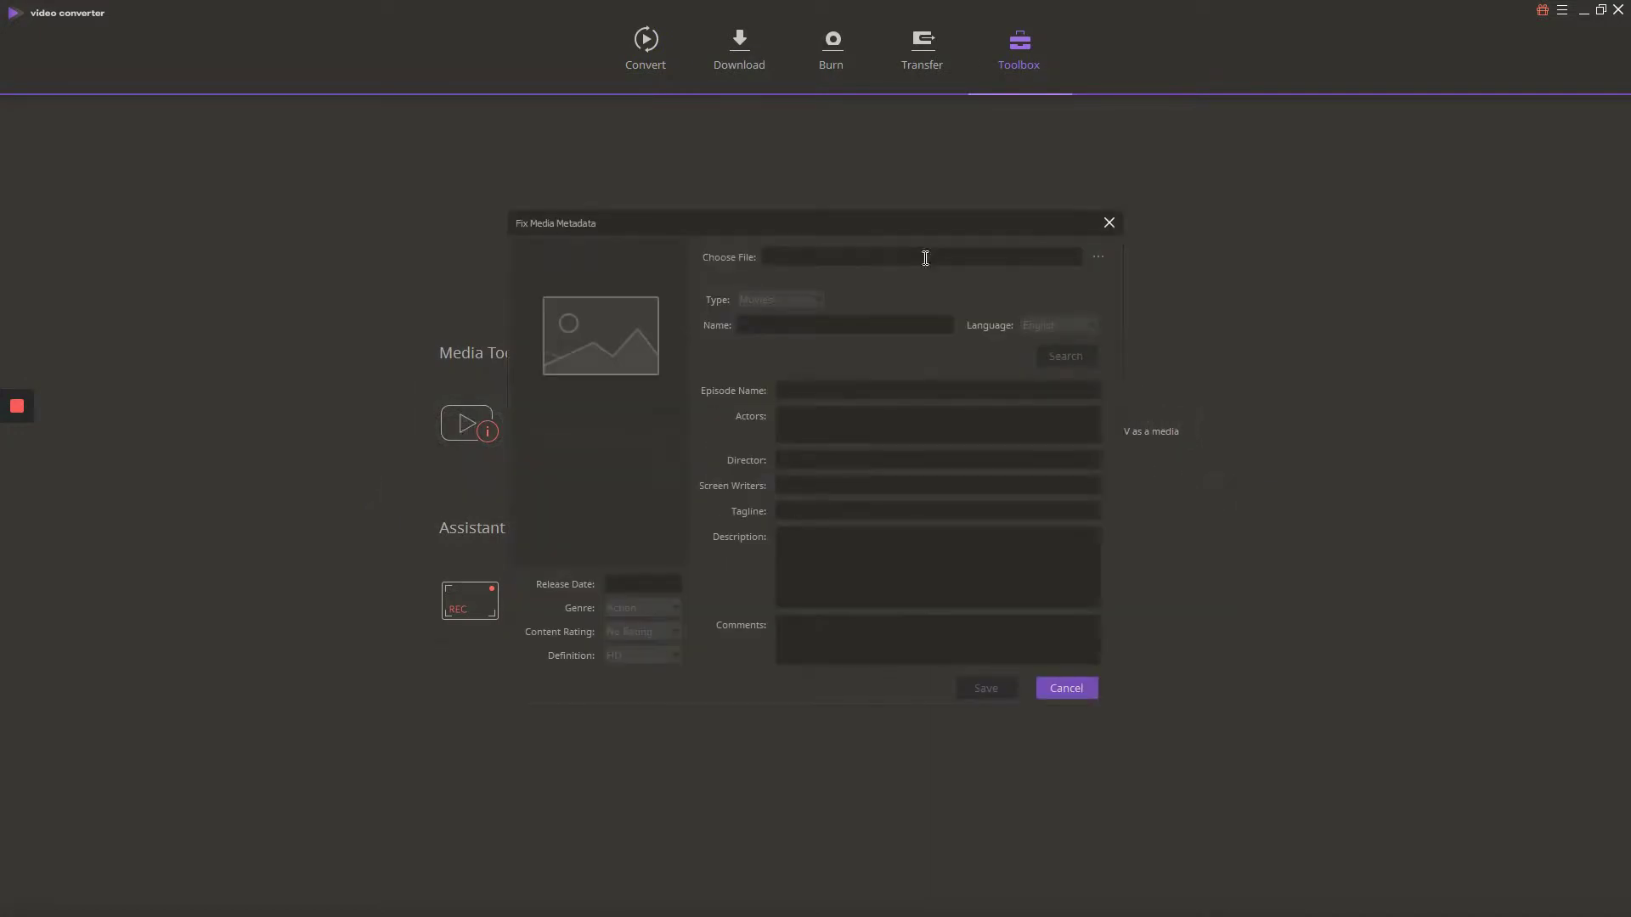
left_click(1097, 257)
key("Return")
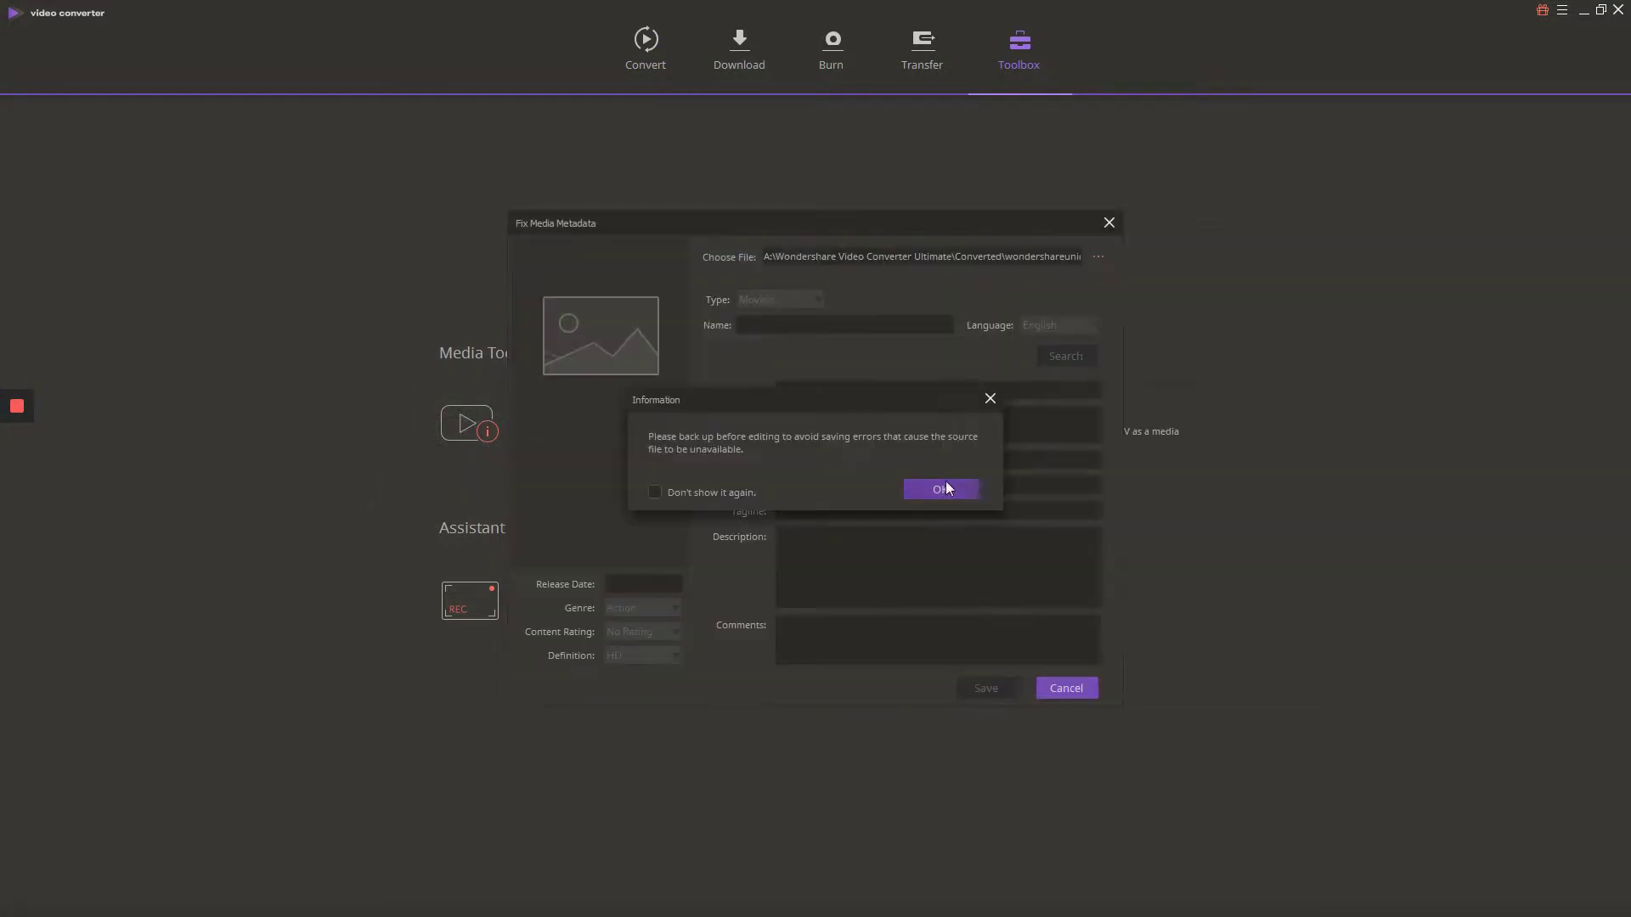
left_click(941, 486)
Step: Fill in the episode name, actors, director, screen writers and tagline fields
left_click(856, 389)
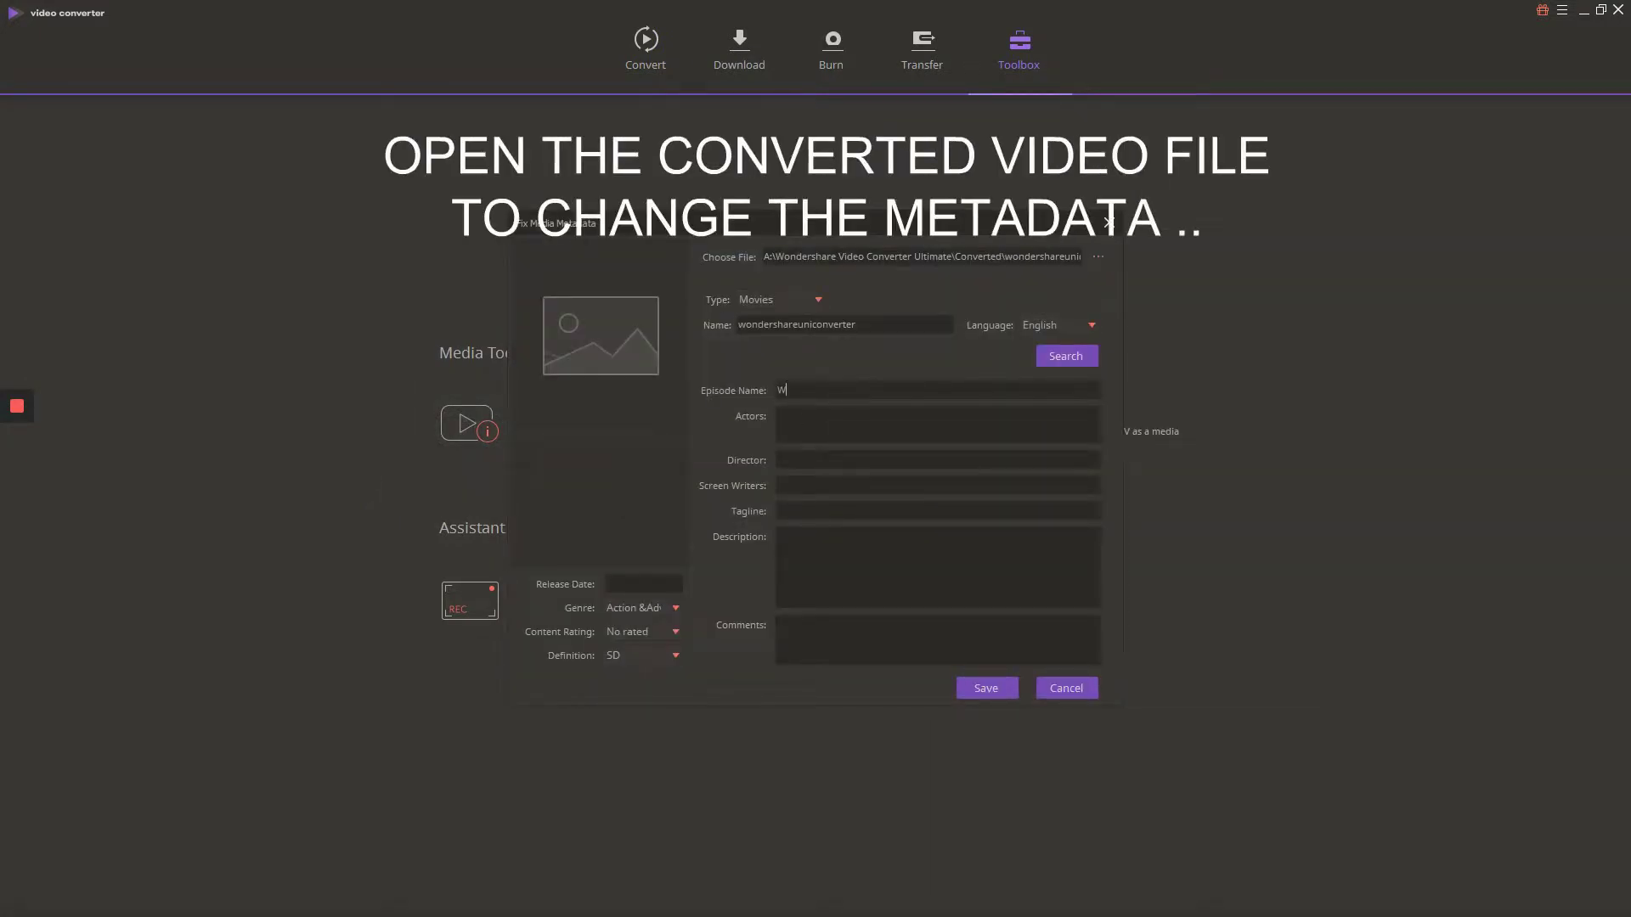
type("Wondershare metadata editor")
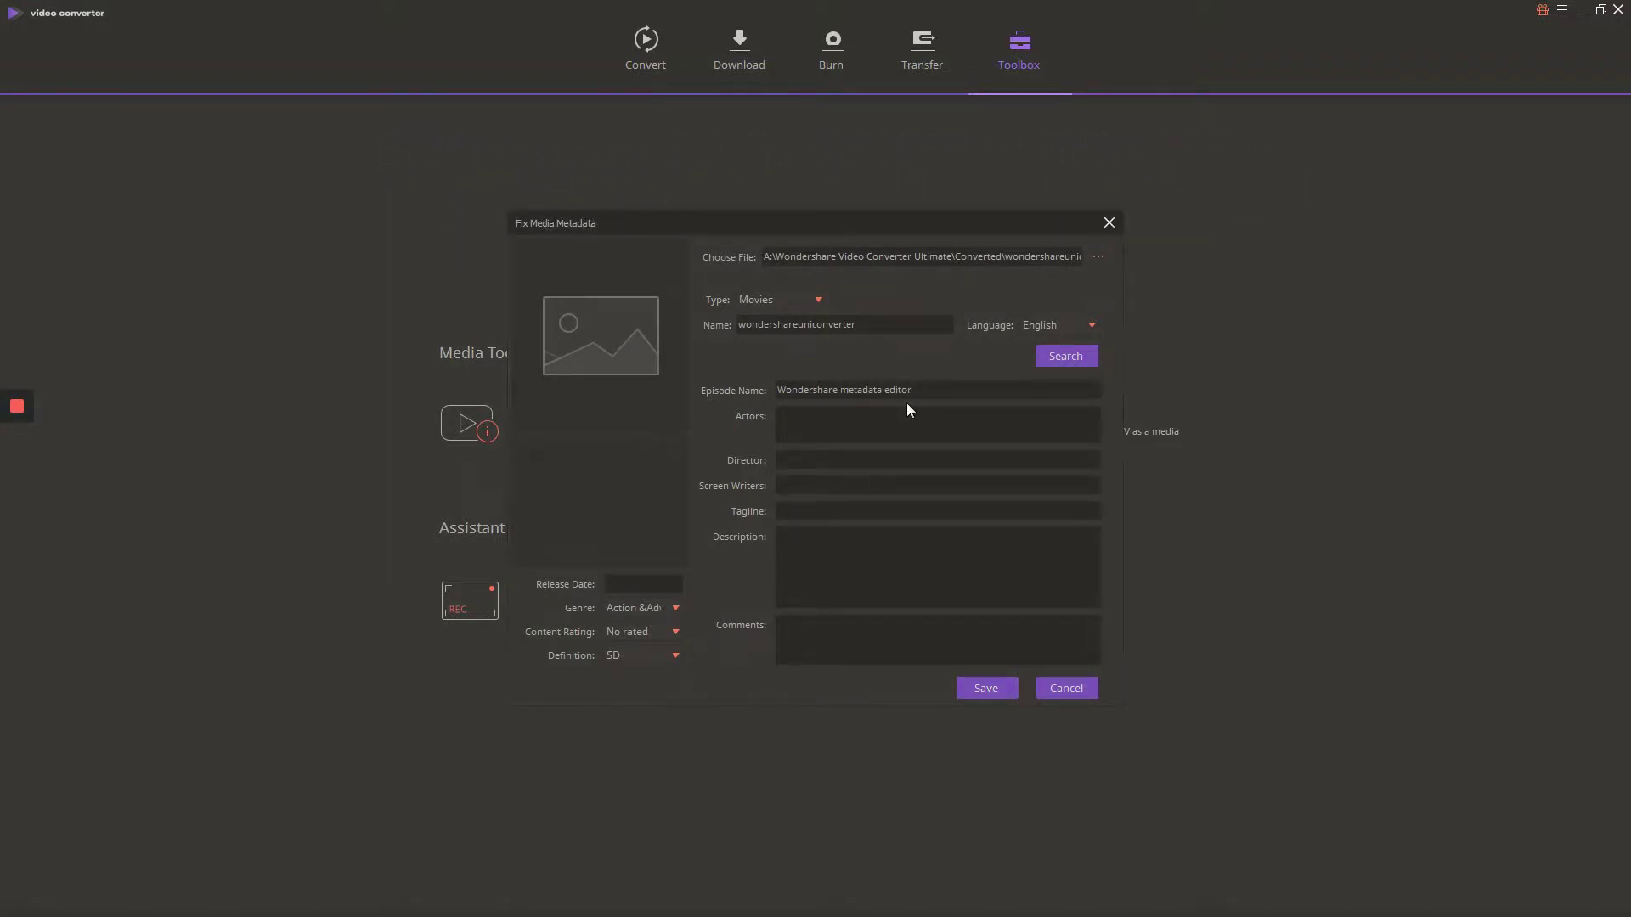
type("W")
type("rite Actor Na")
type("Director Name")
type("Scr")
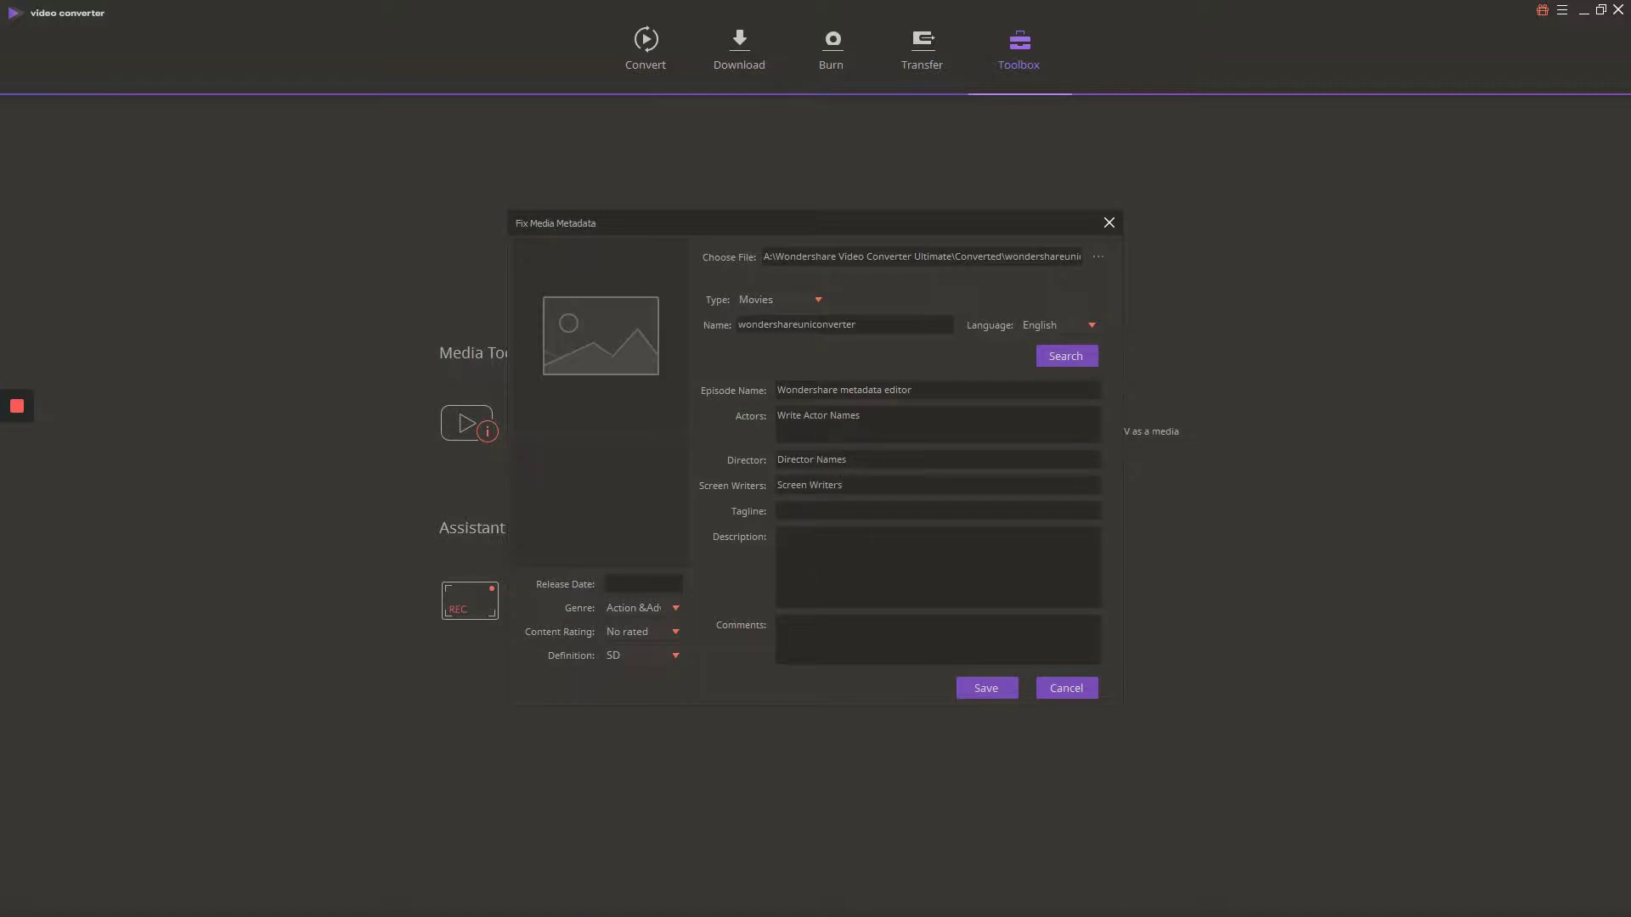
left_click(810, 507)
type("Tit")
Step: Write the full description, the same text you would leave in a YouTube video description
left_click(808, 583)
type("Full")
type(" description ")
type("wha")
key("BackSpace")
key("BackSpace")
key("BackSpace")
type("very same desc")
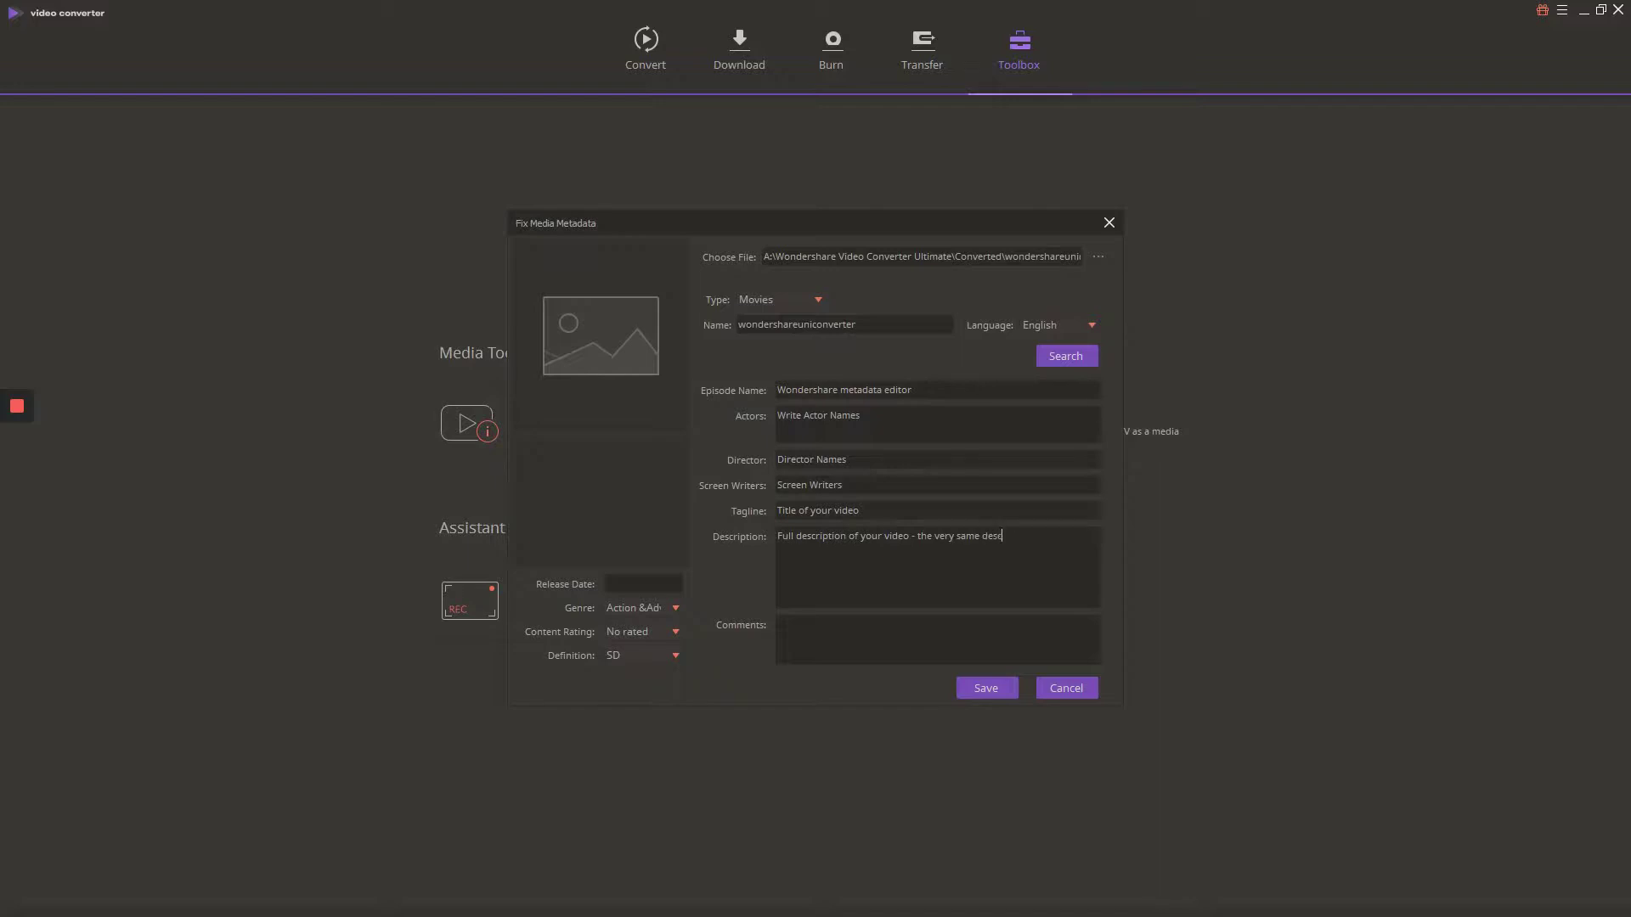
type("ription what you are going to leave in youtube video description section.")
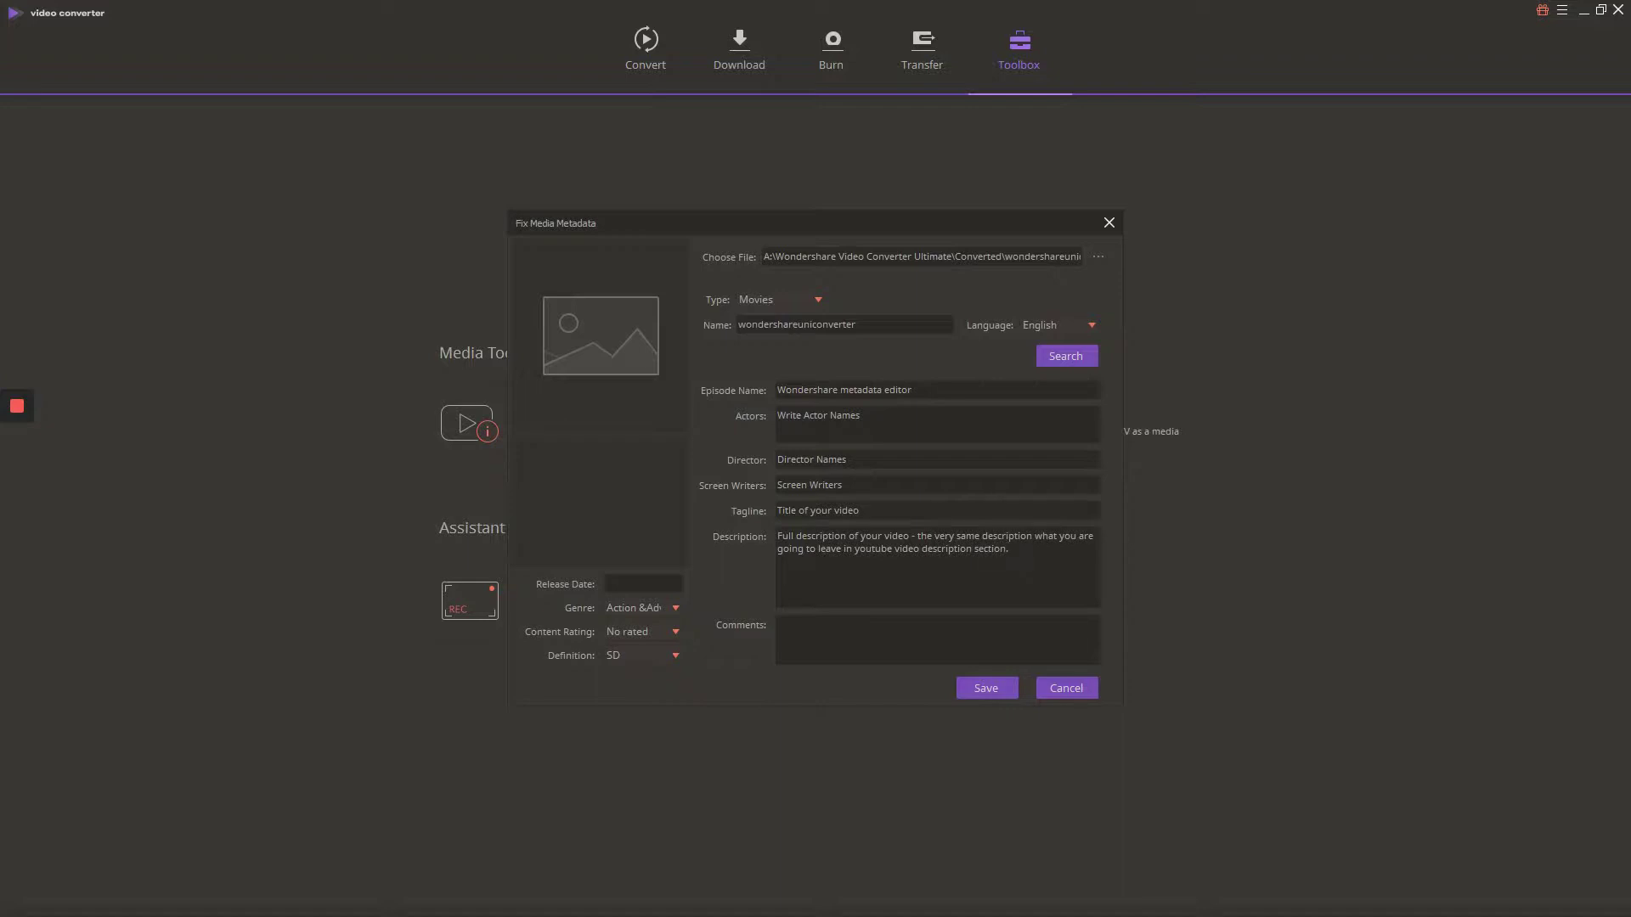
Step: Enter comments listing keywords and tags like 'wondershare metadata editor', plus a save-and-subscribe reminder line
type("Here you can write keywords, tags related with your v")
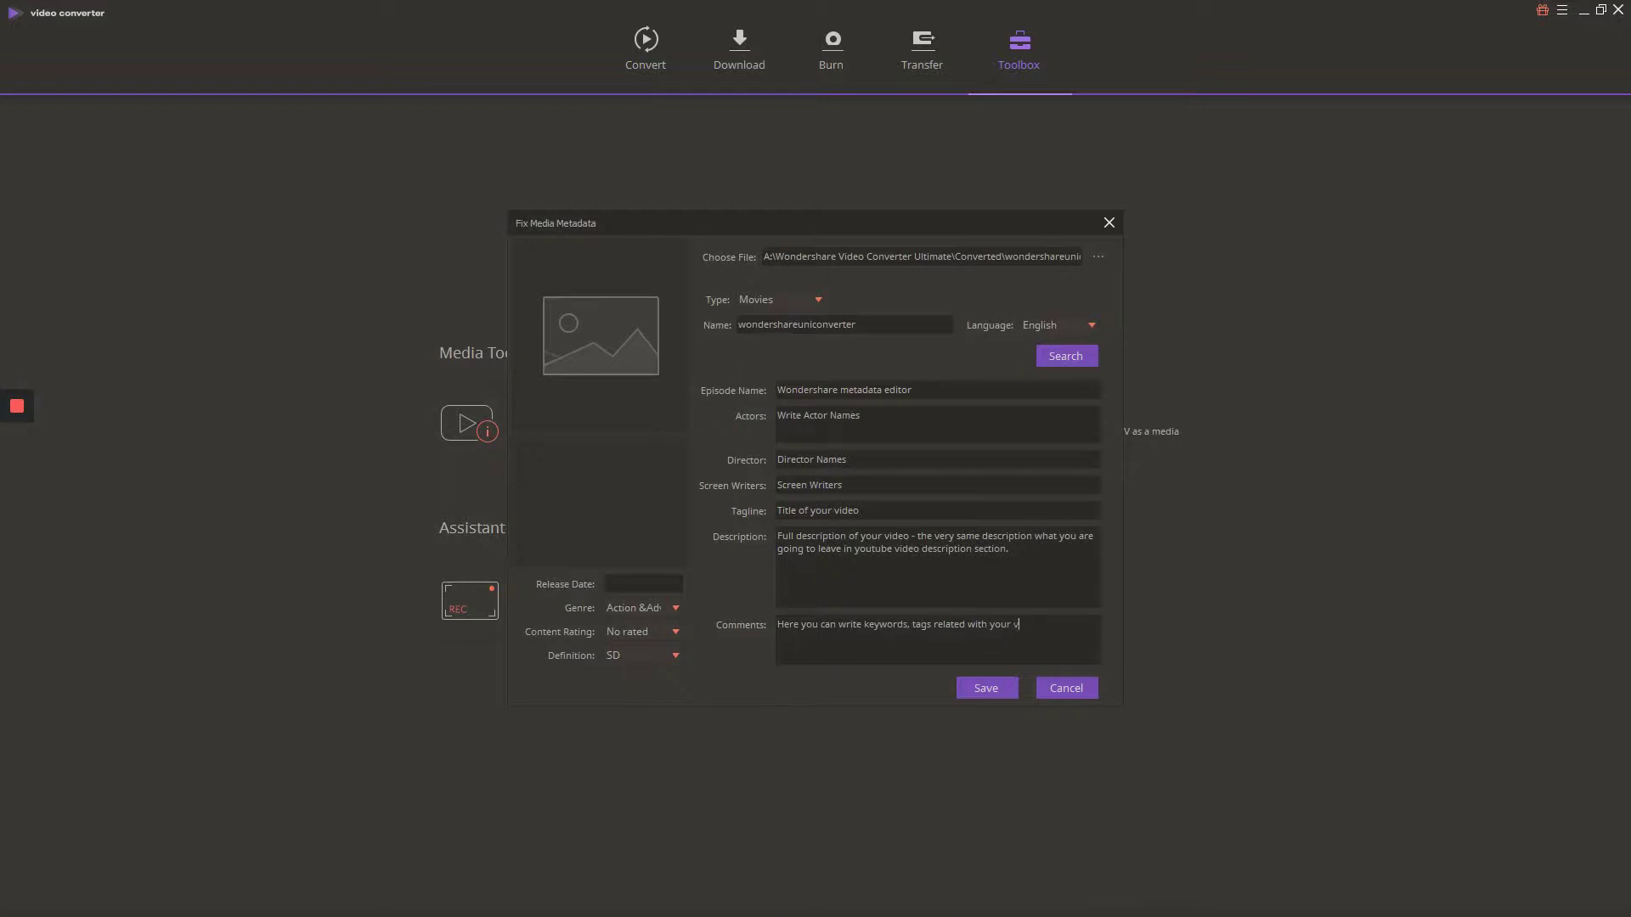
type("ideo")
type(", wondershare me")
type("tadata editor, metadata ed")
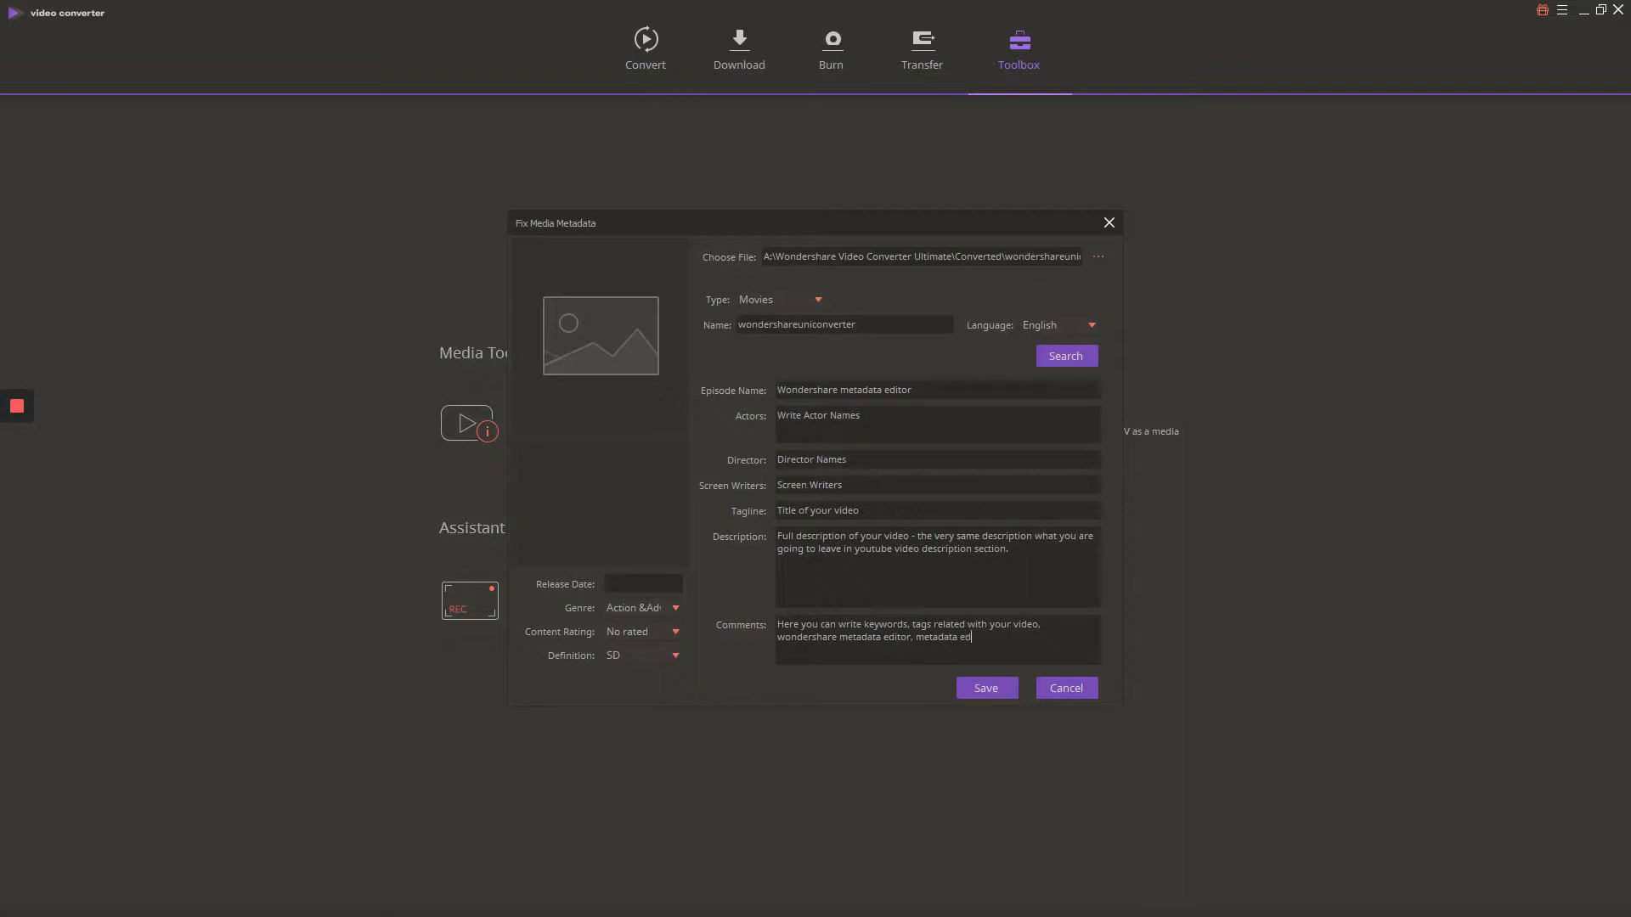
type("itor, meta tag editors, tag editor, video metadata e")
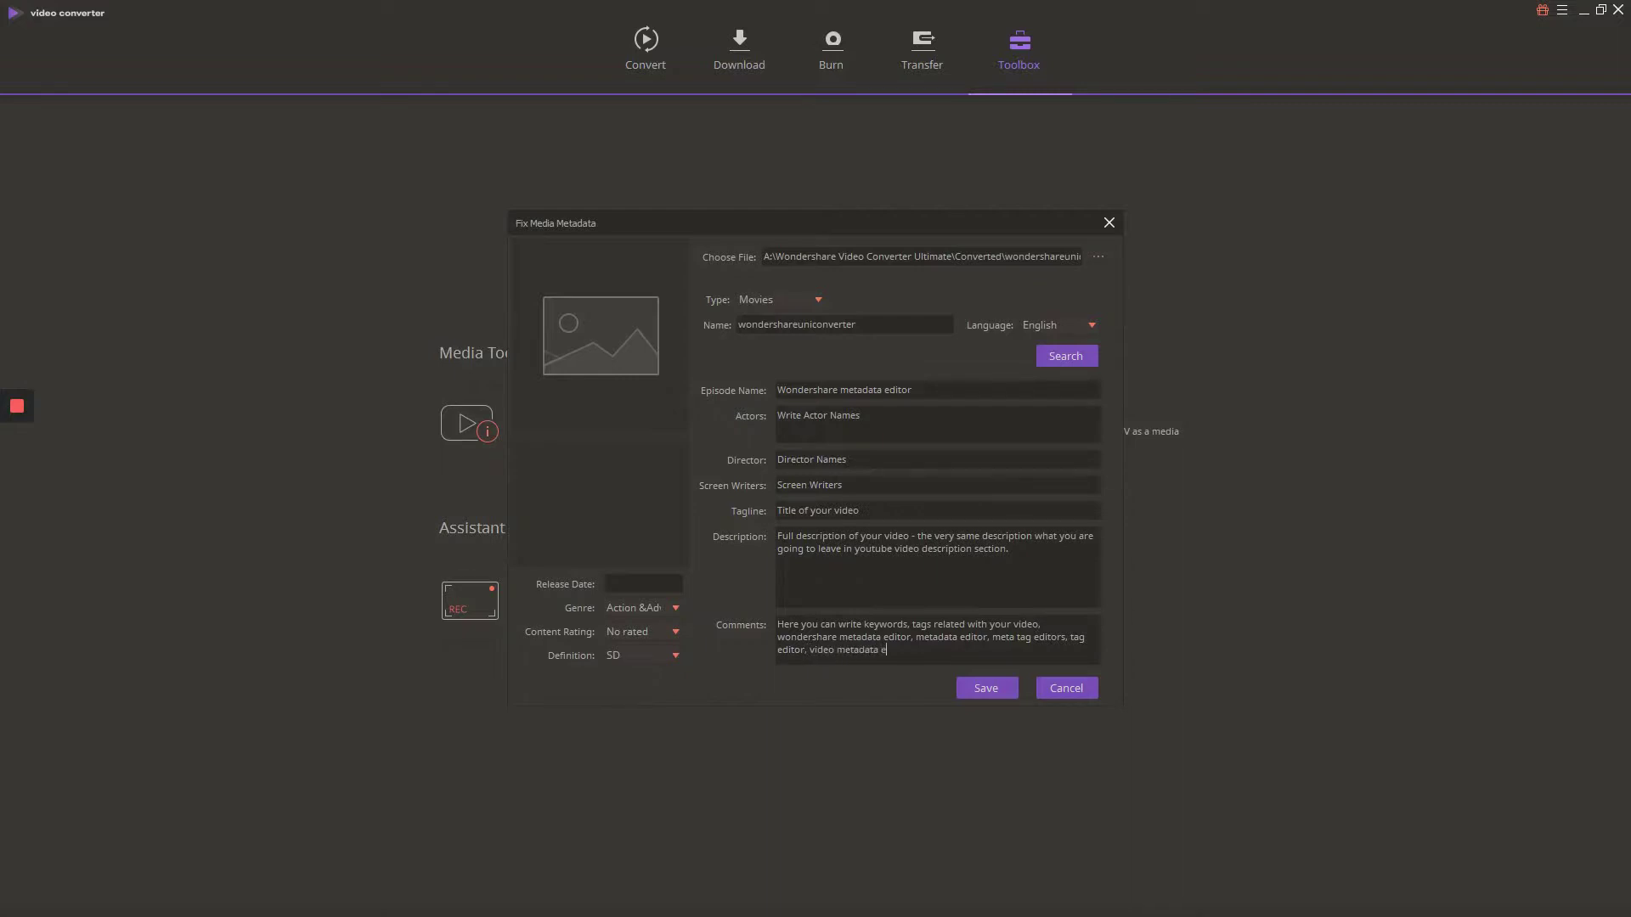
type("ditor, file editor, file metadata editor and etc...")
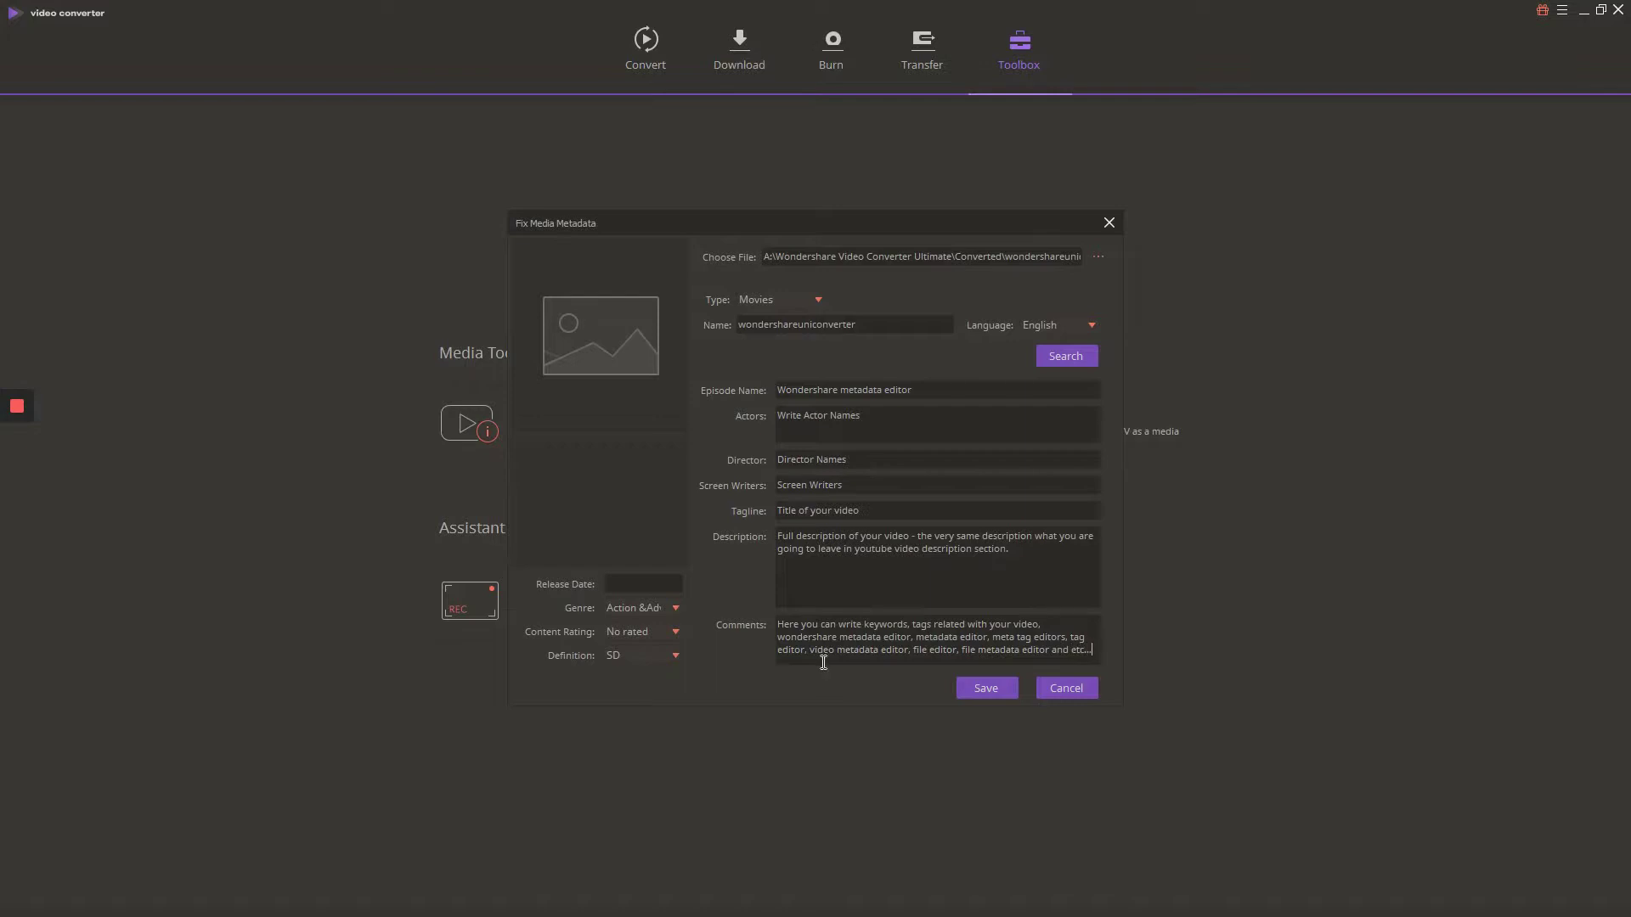
key("Return")
type("At the end don't")
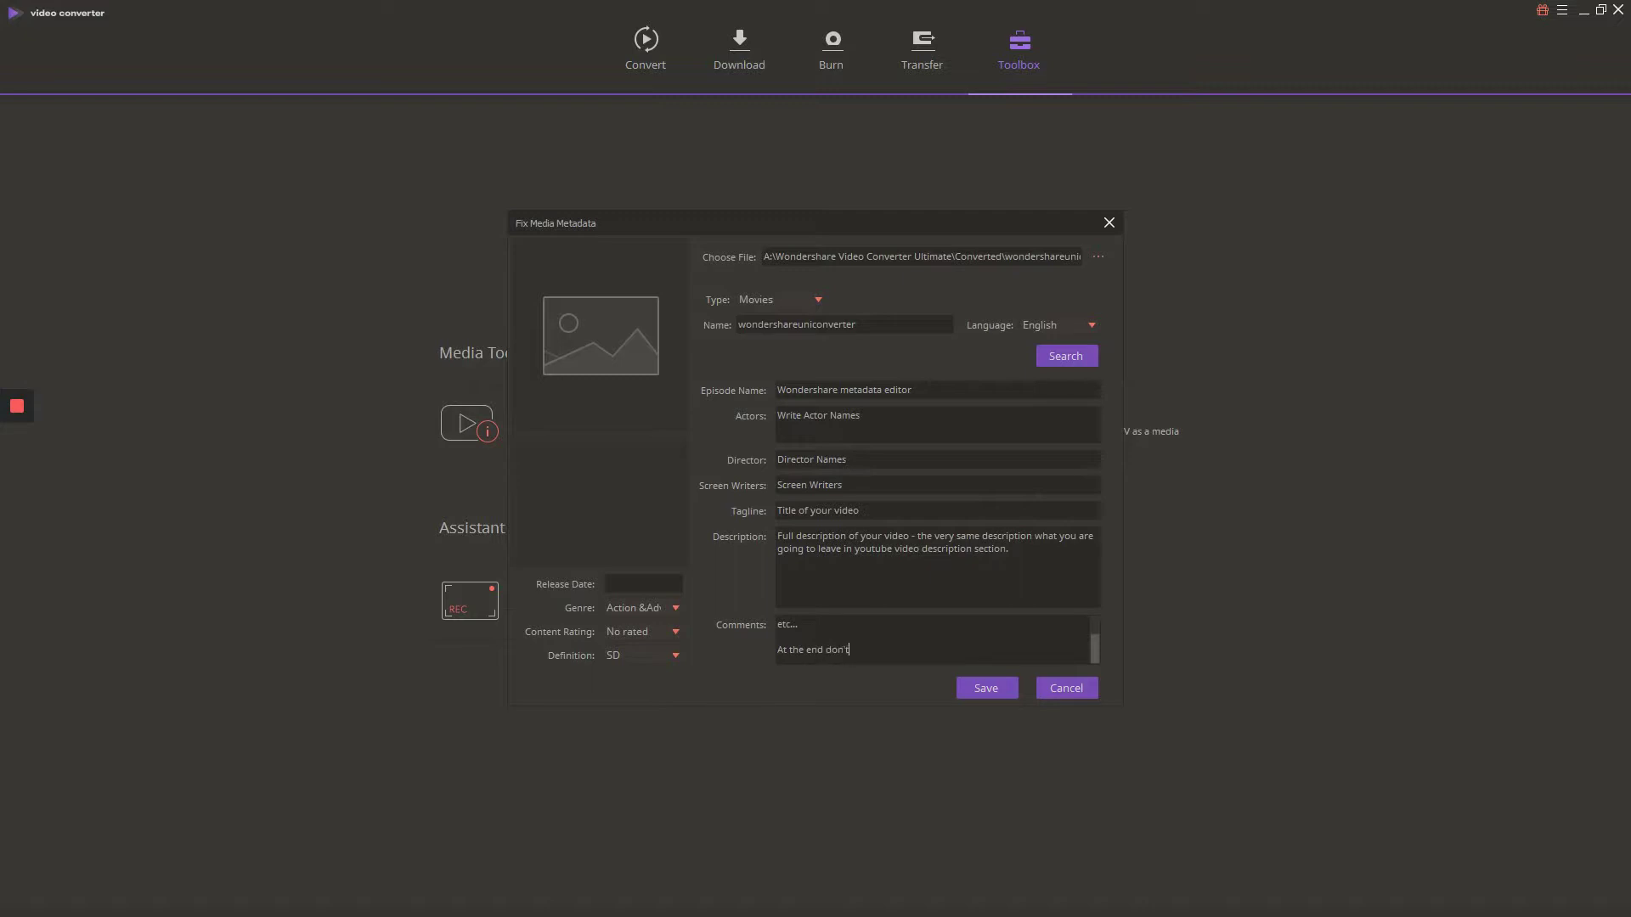
type(" forget to click the save button and also to subscribe on our ")
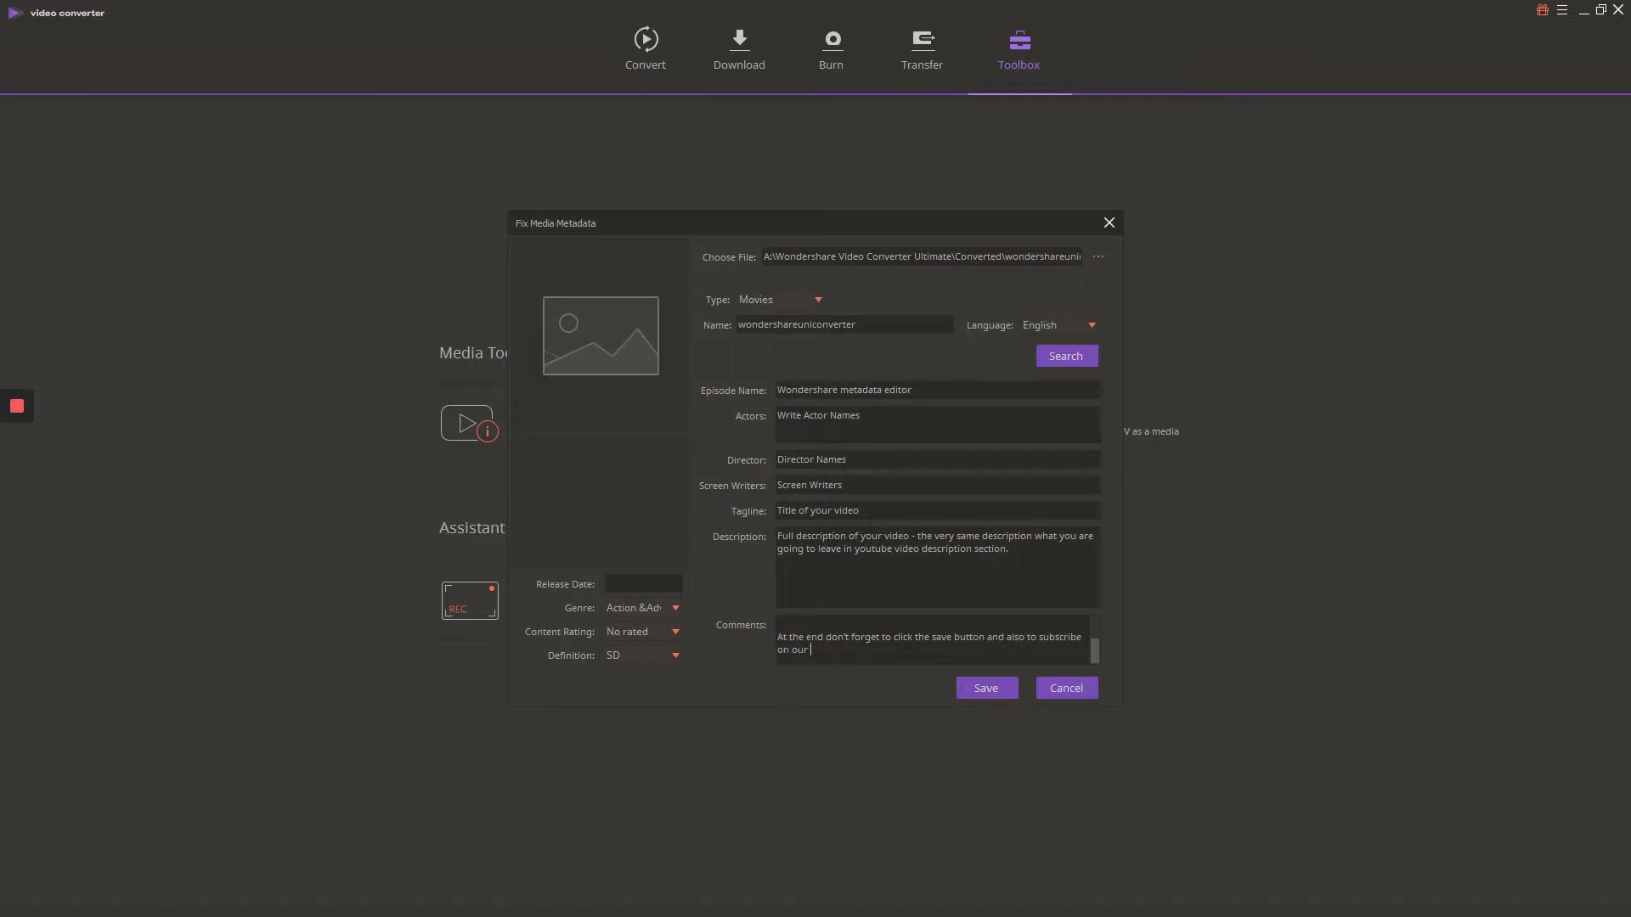
type("channel for more awesome videos and tutorials.")
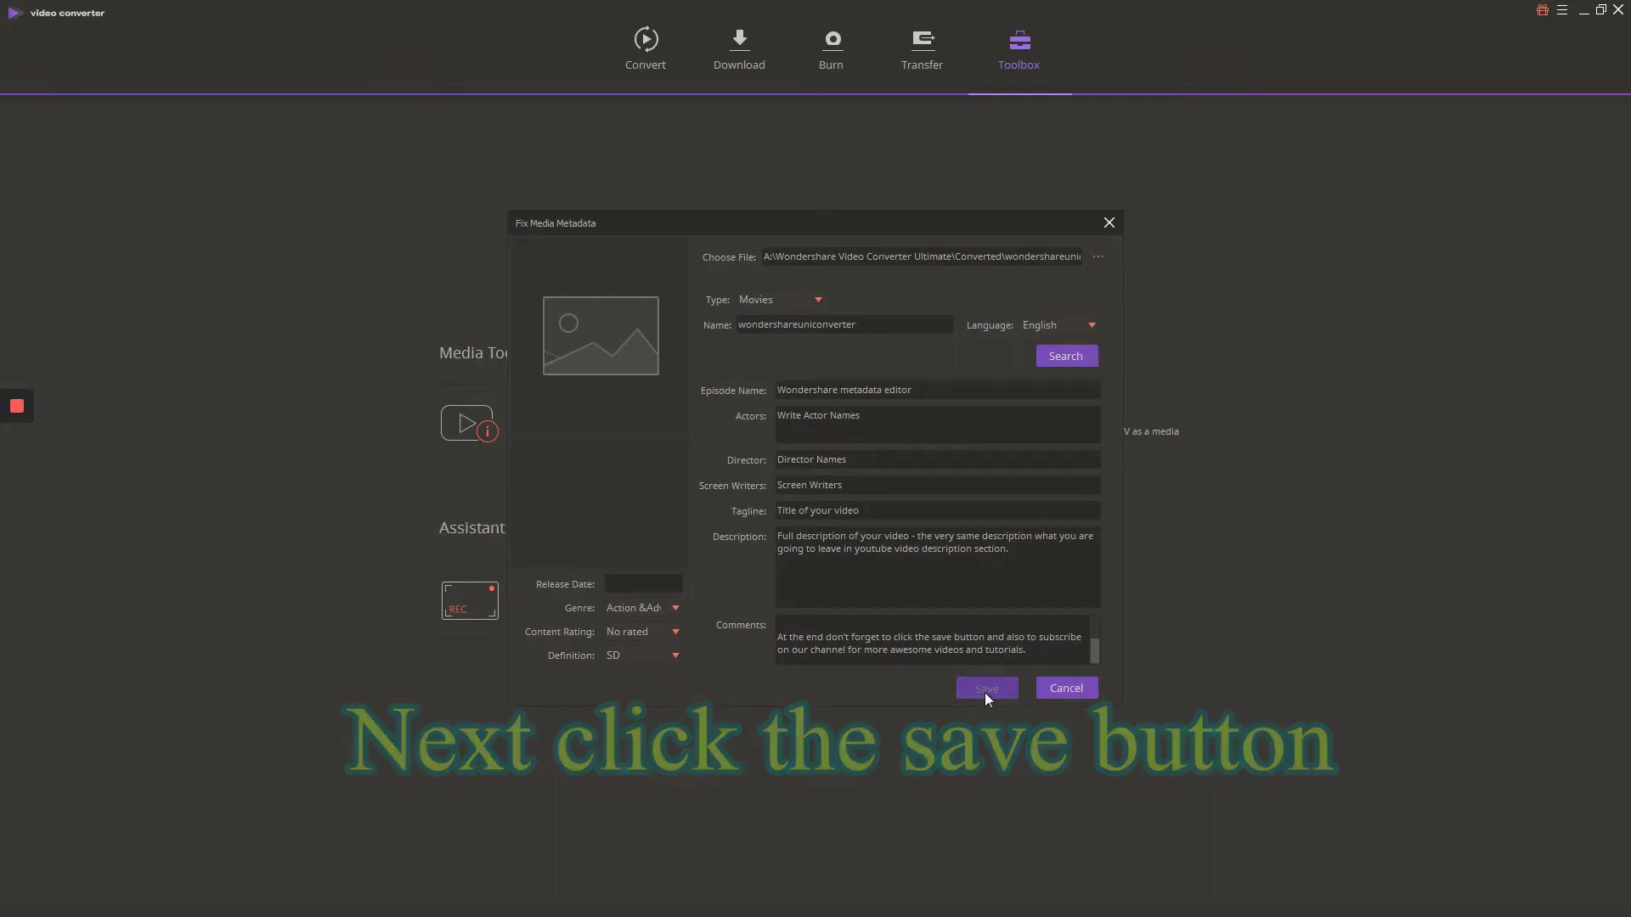
Step: Save the metadata and open the converted MP4's Details properties in its folder
left_click(985, 691)
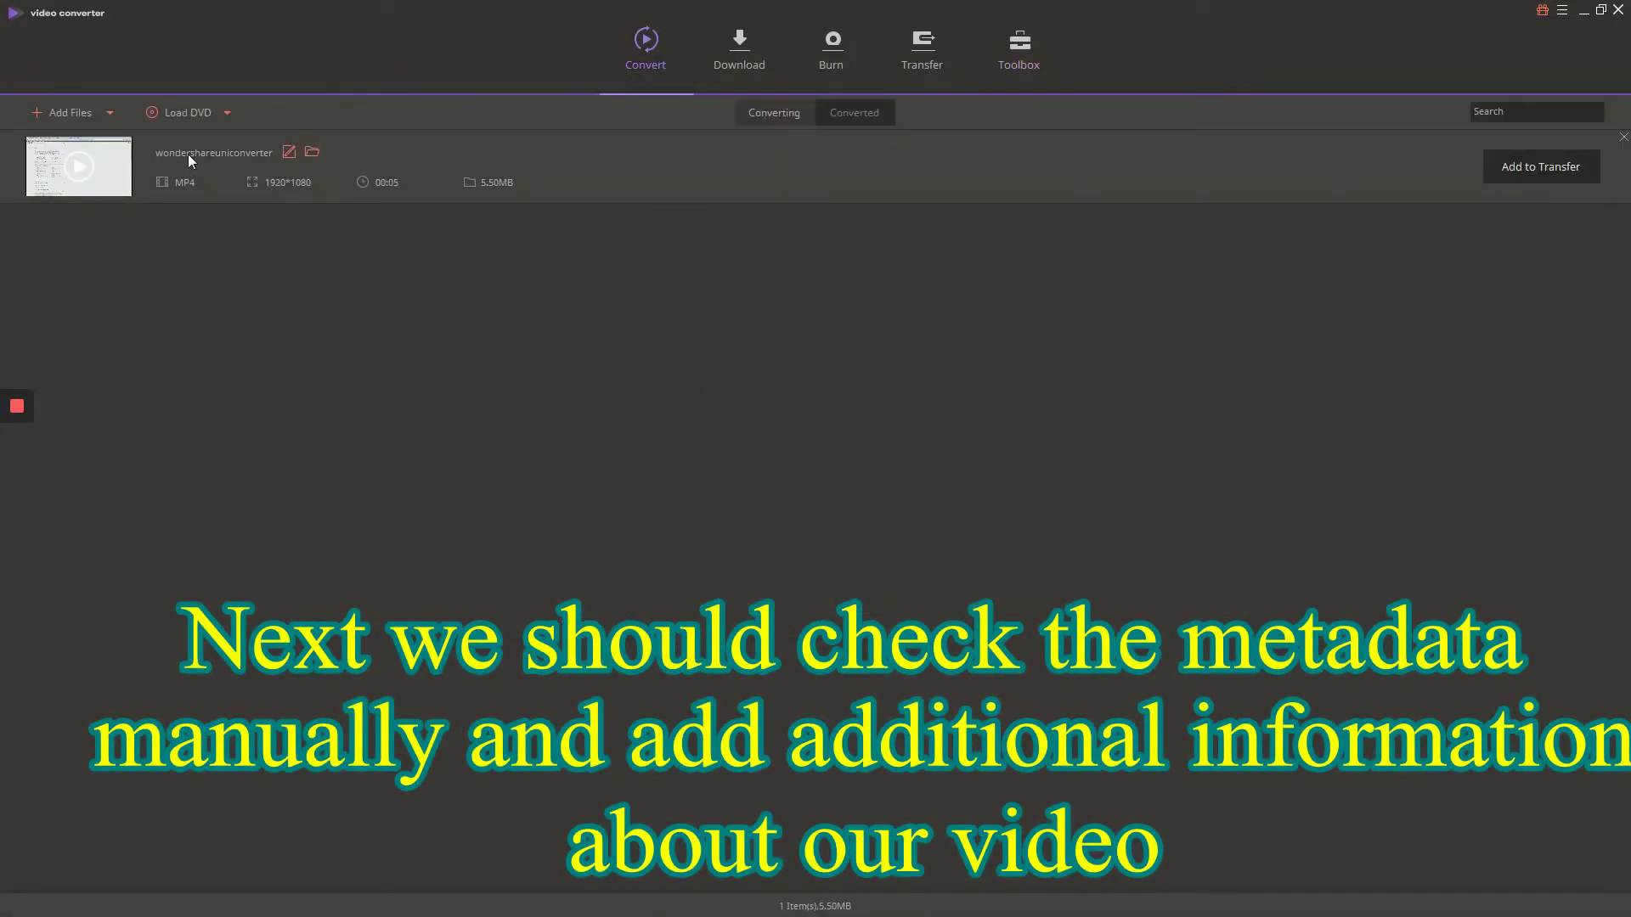
left_click(312, 153)
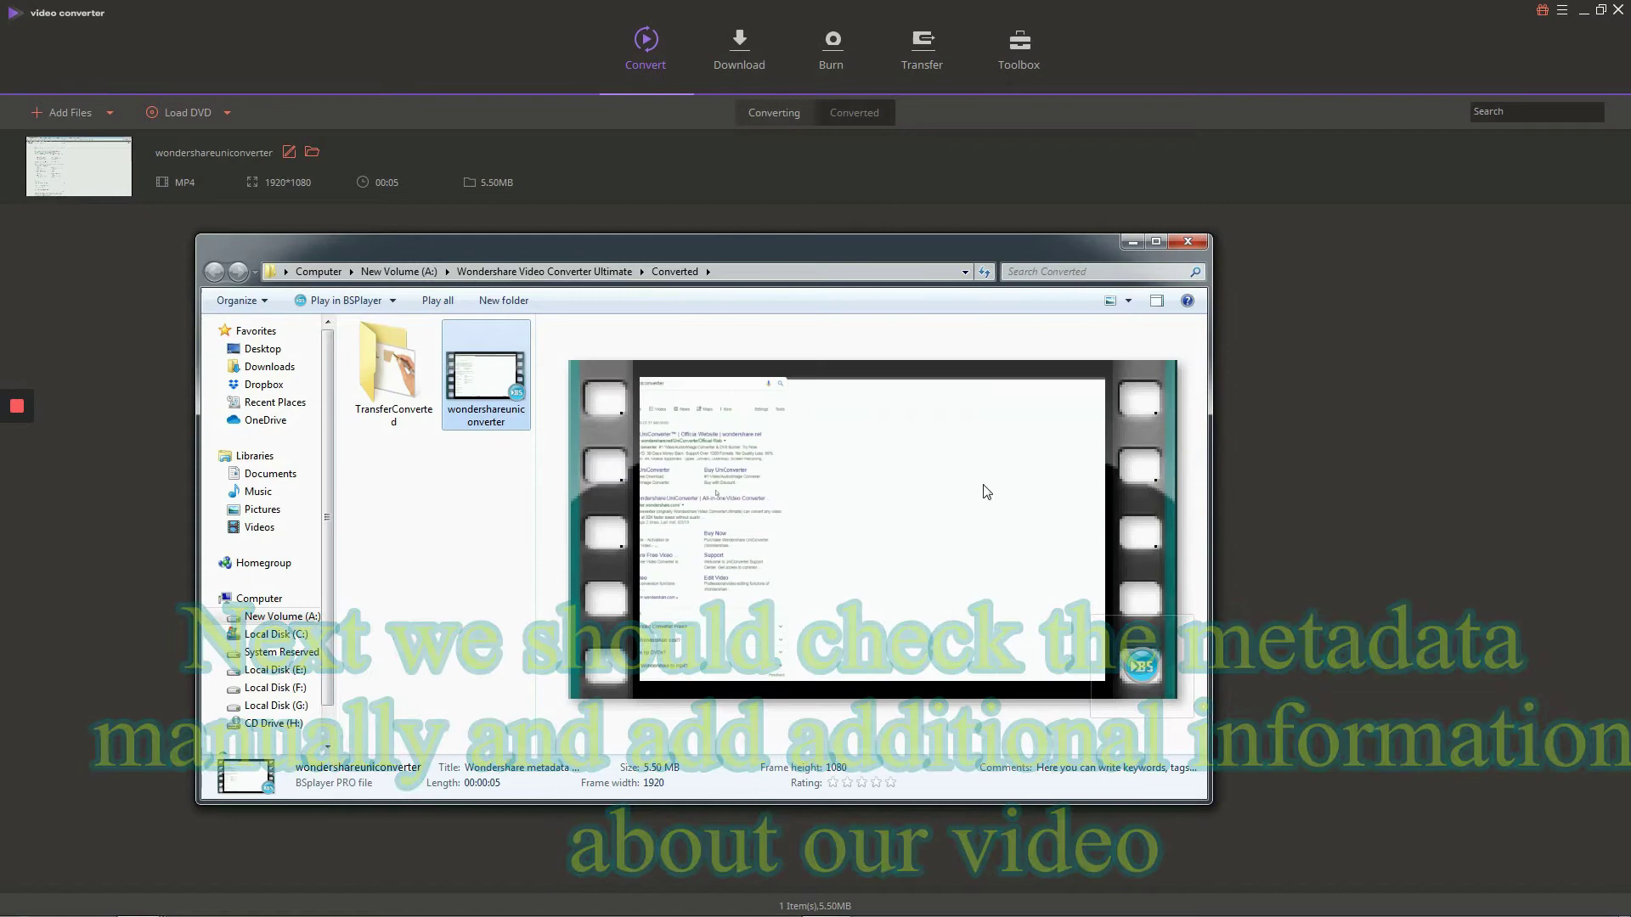
right_click(499, 403)
left_click(560, 804)
left_click(611, 442)
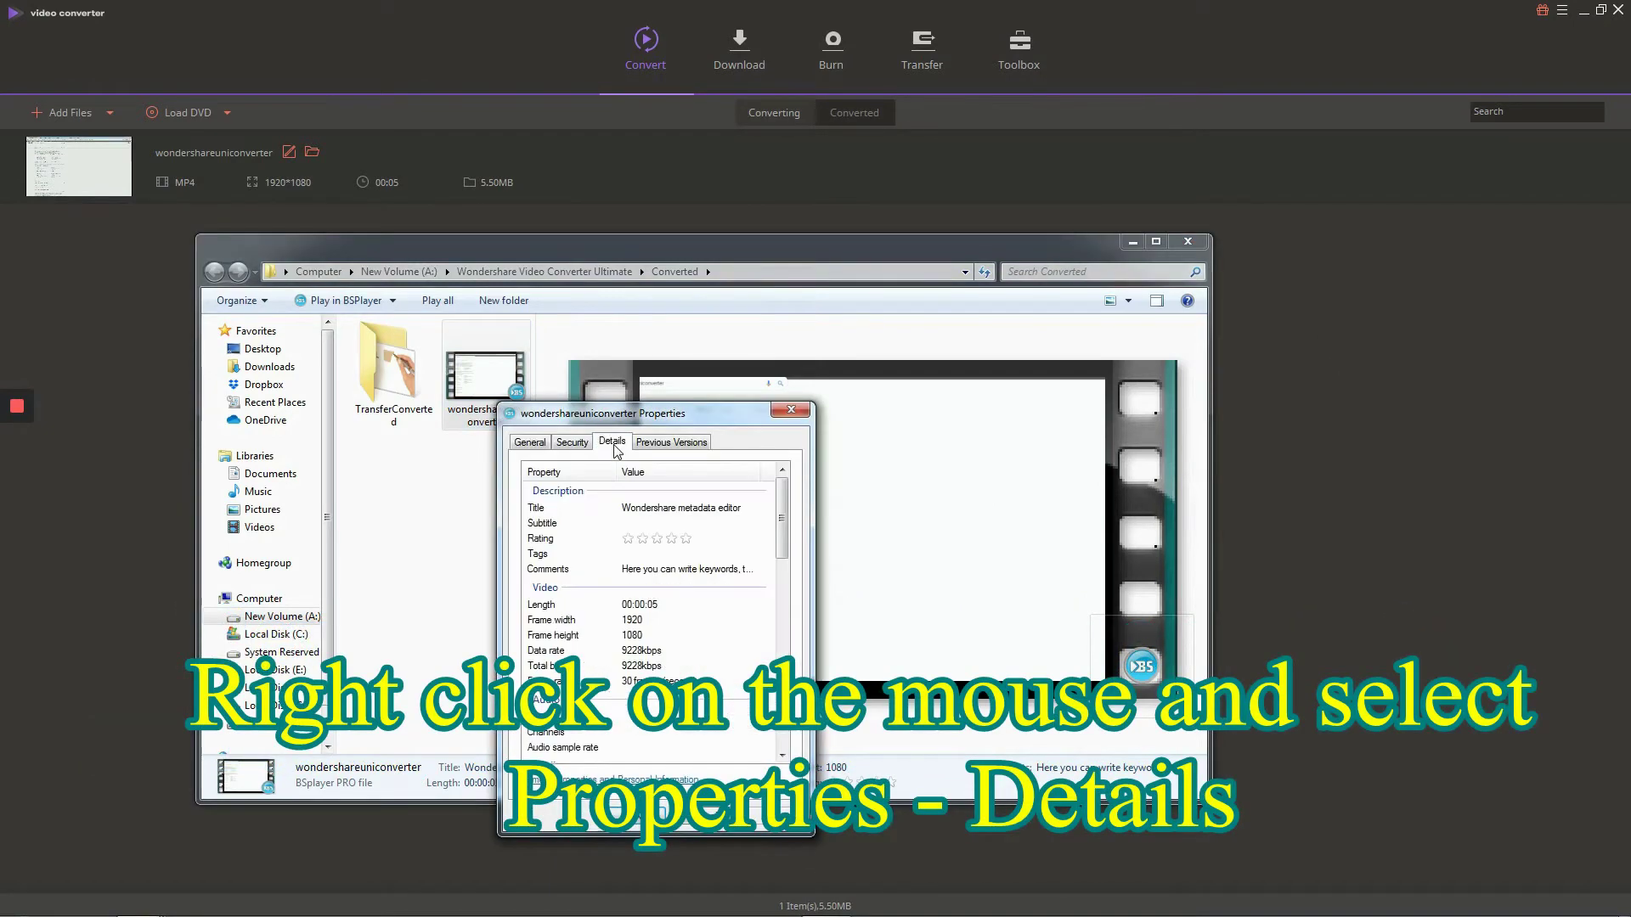
Step: Give the video a five-star rating, begin a tag, and copy the Comments text
mouse_move(782, 538)
left_mouse_down()
mouse_move(790, 724)
mouse_move(783, 527)
left_mouse_up()
left_click(626, 570)
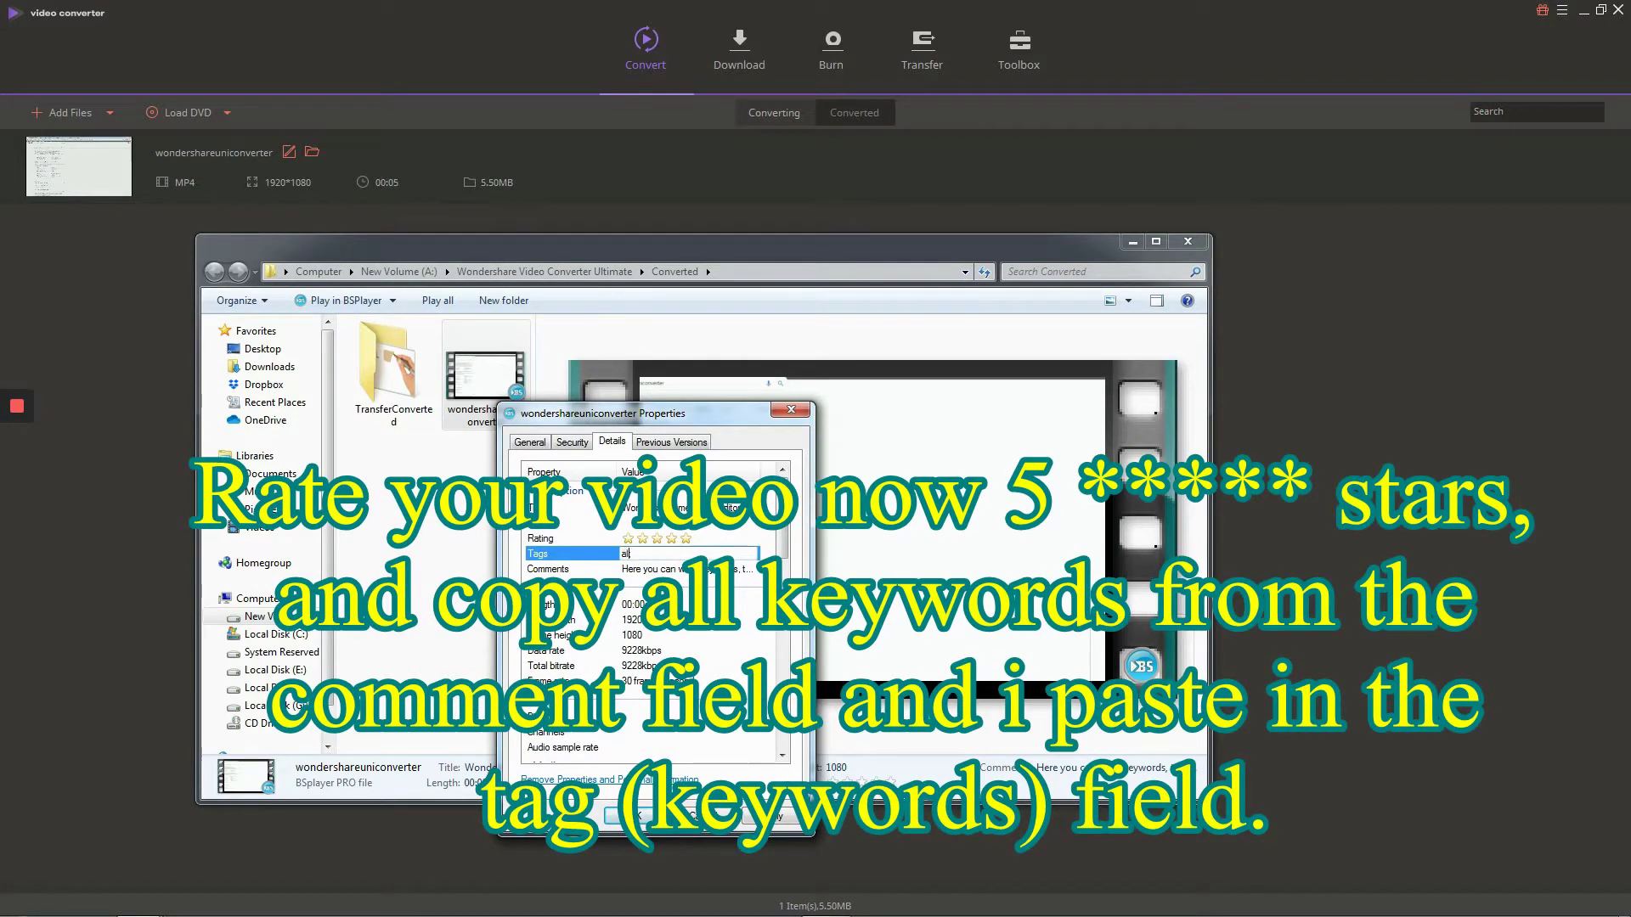
type("dd the same")
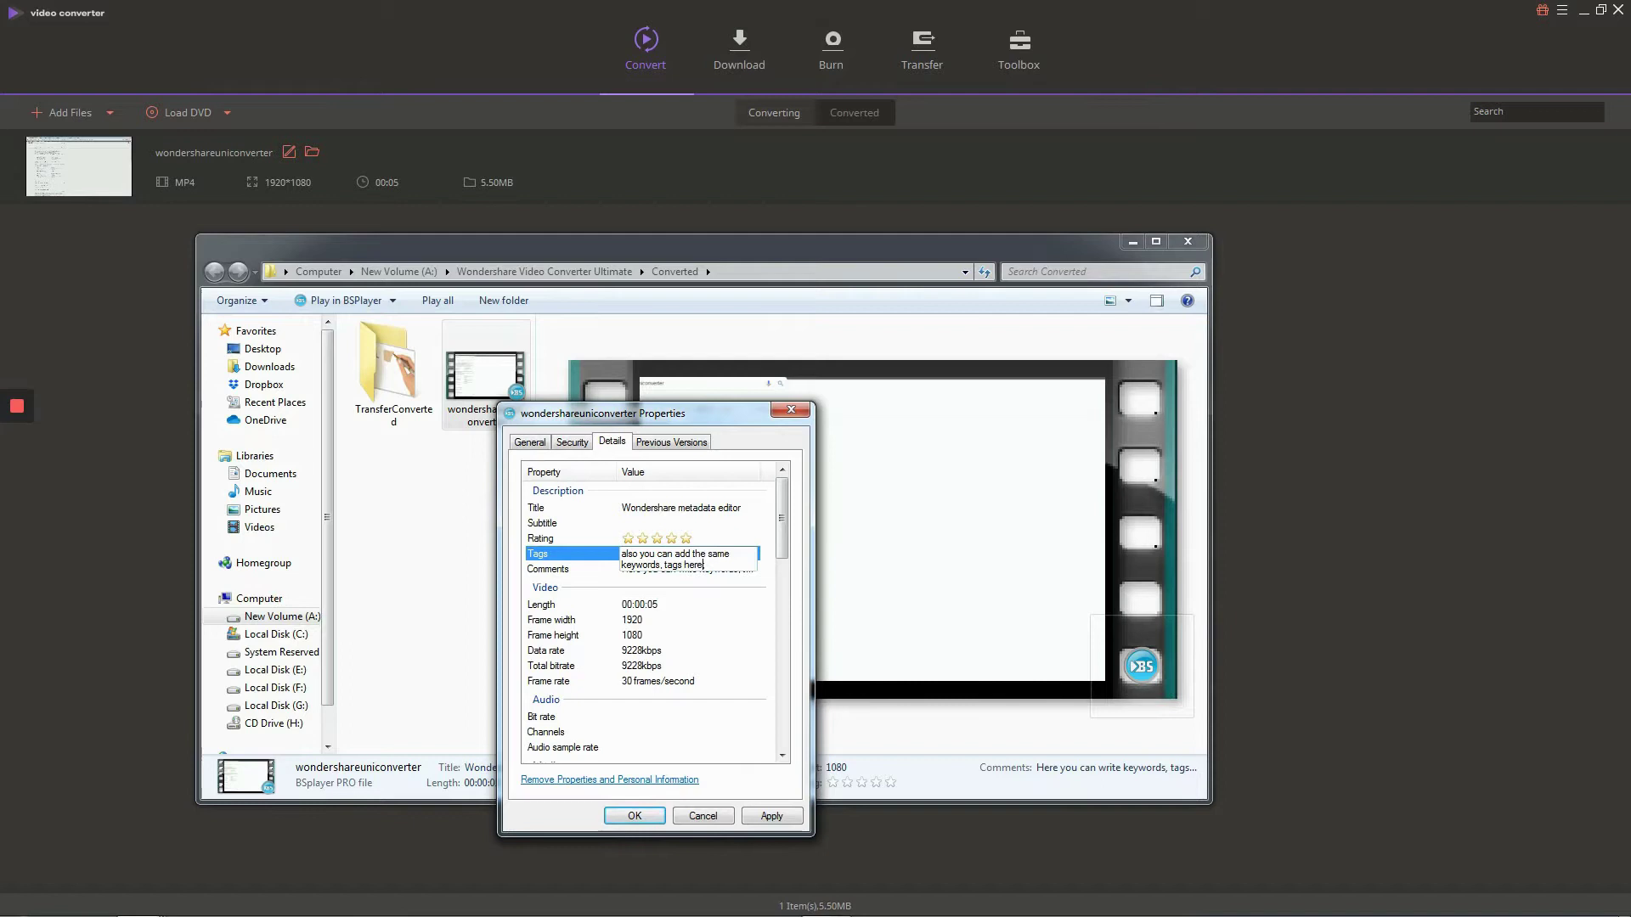
left_click(679, 569)
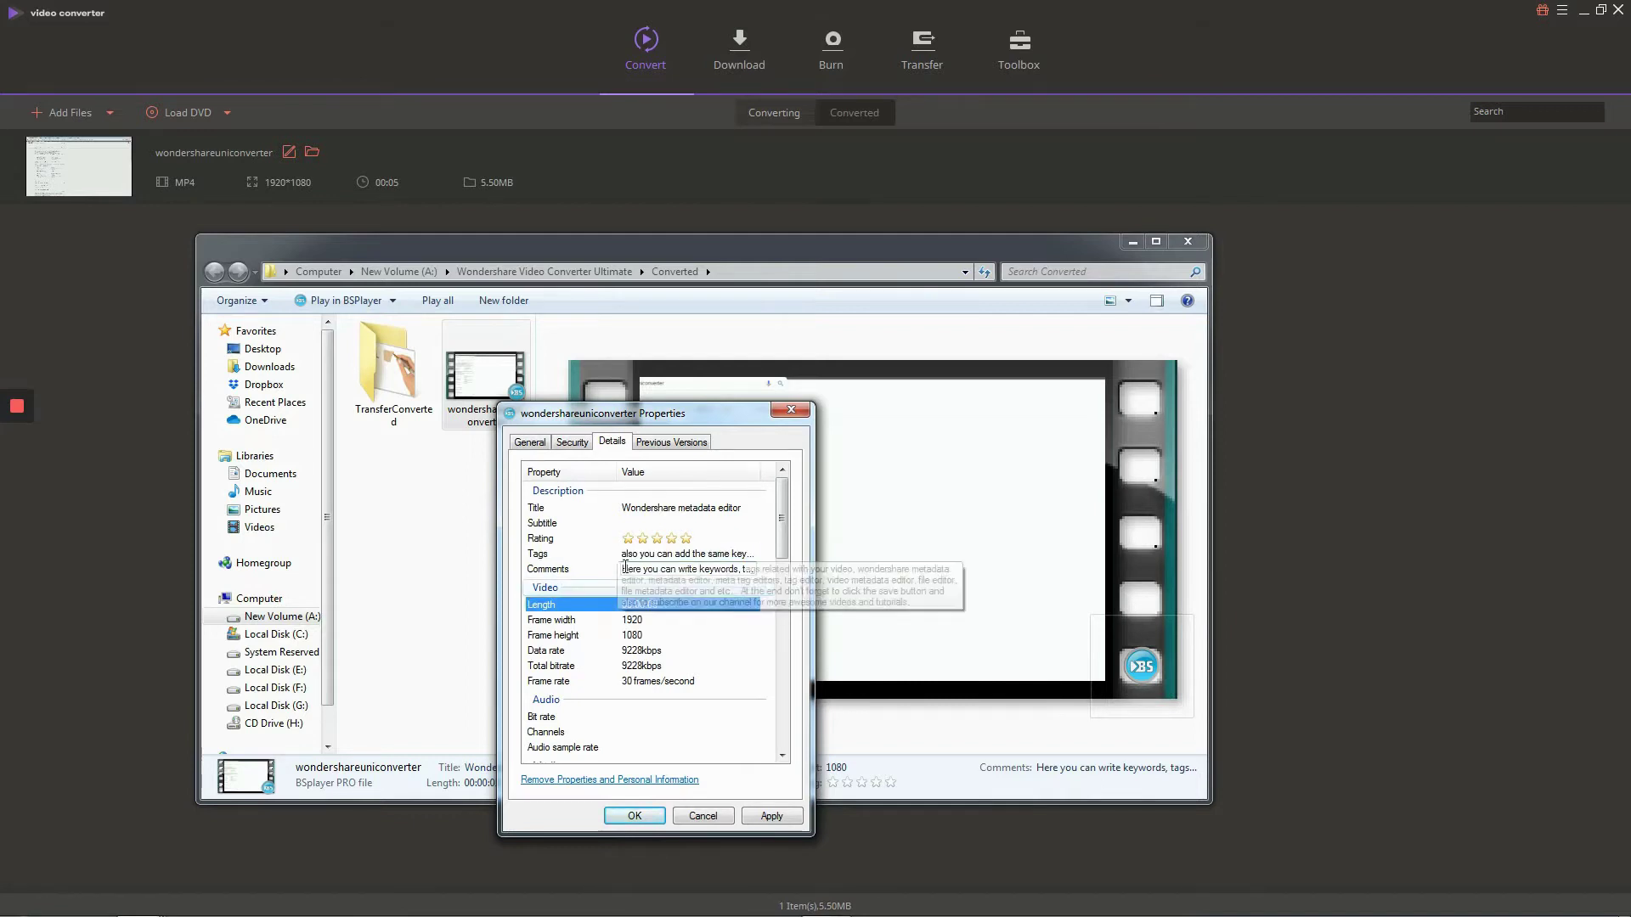
left_click(690, 555)
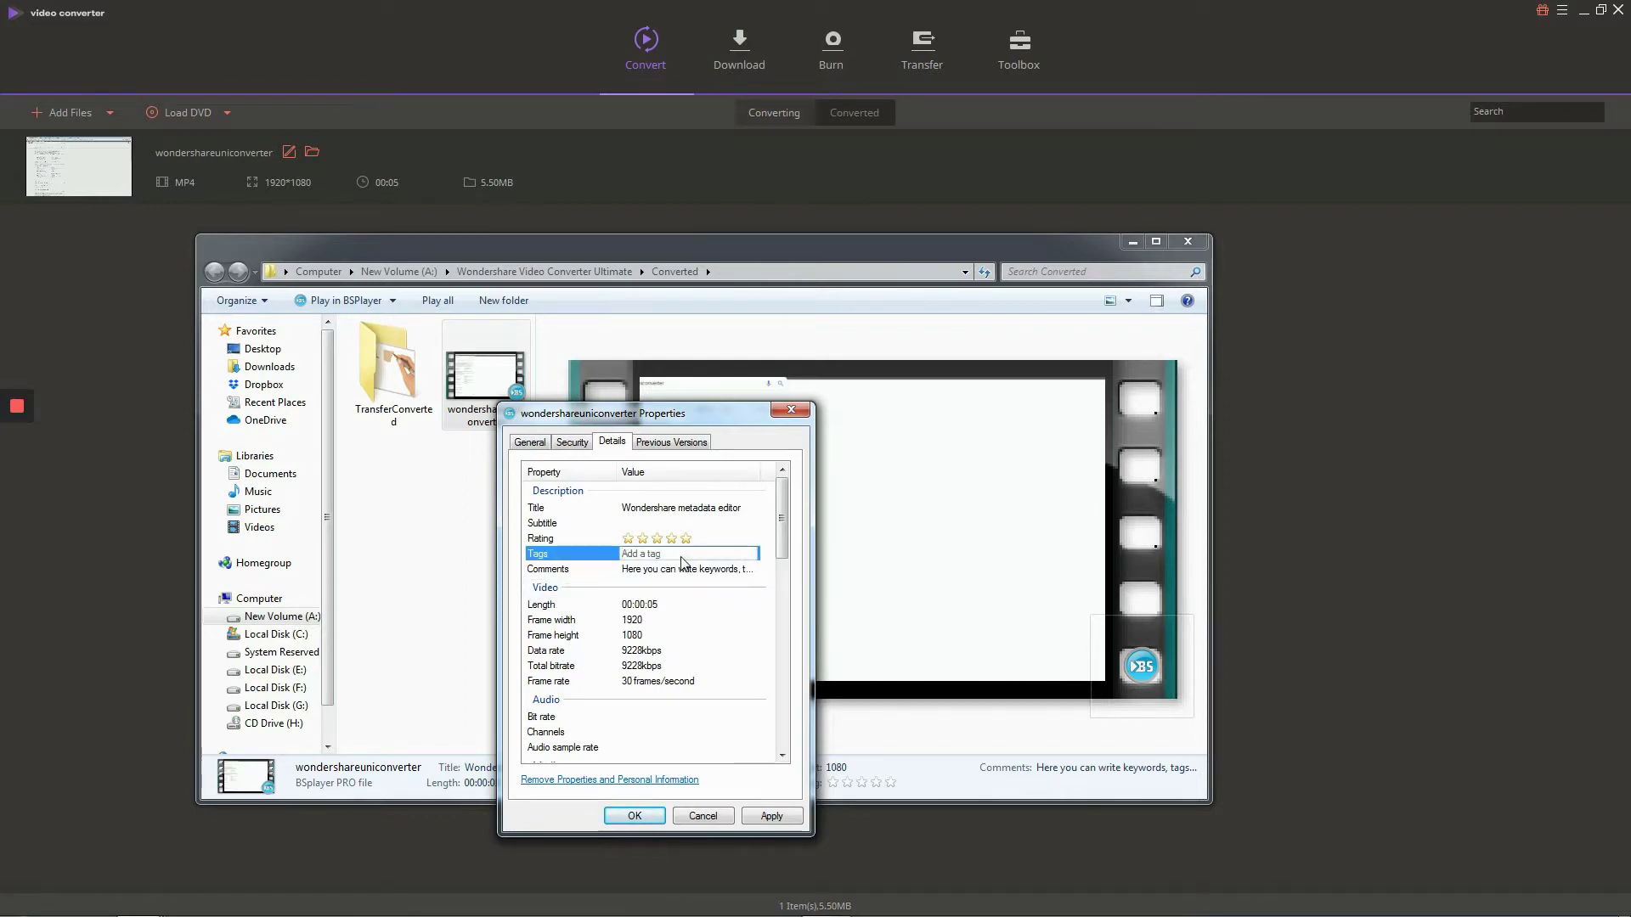
Step: Paste the comment keywords into the Tags property
key("ctrl+v")
left_click(683, 604)
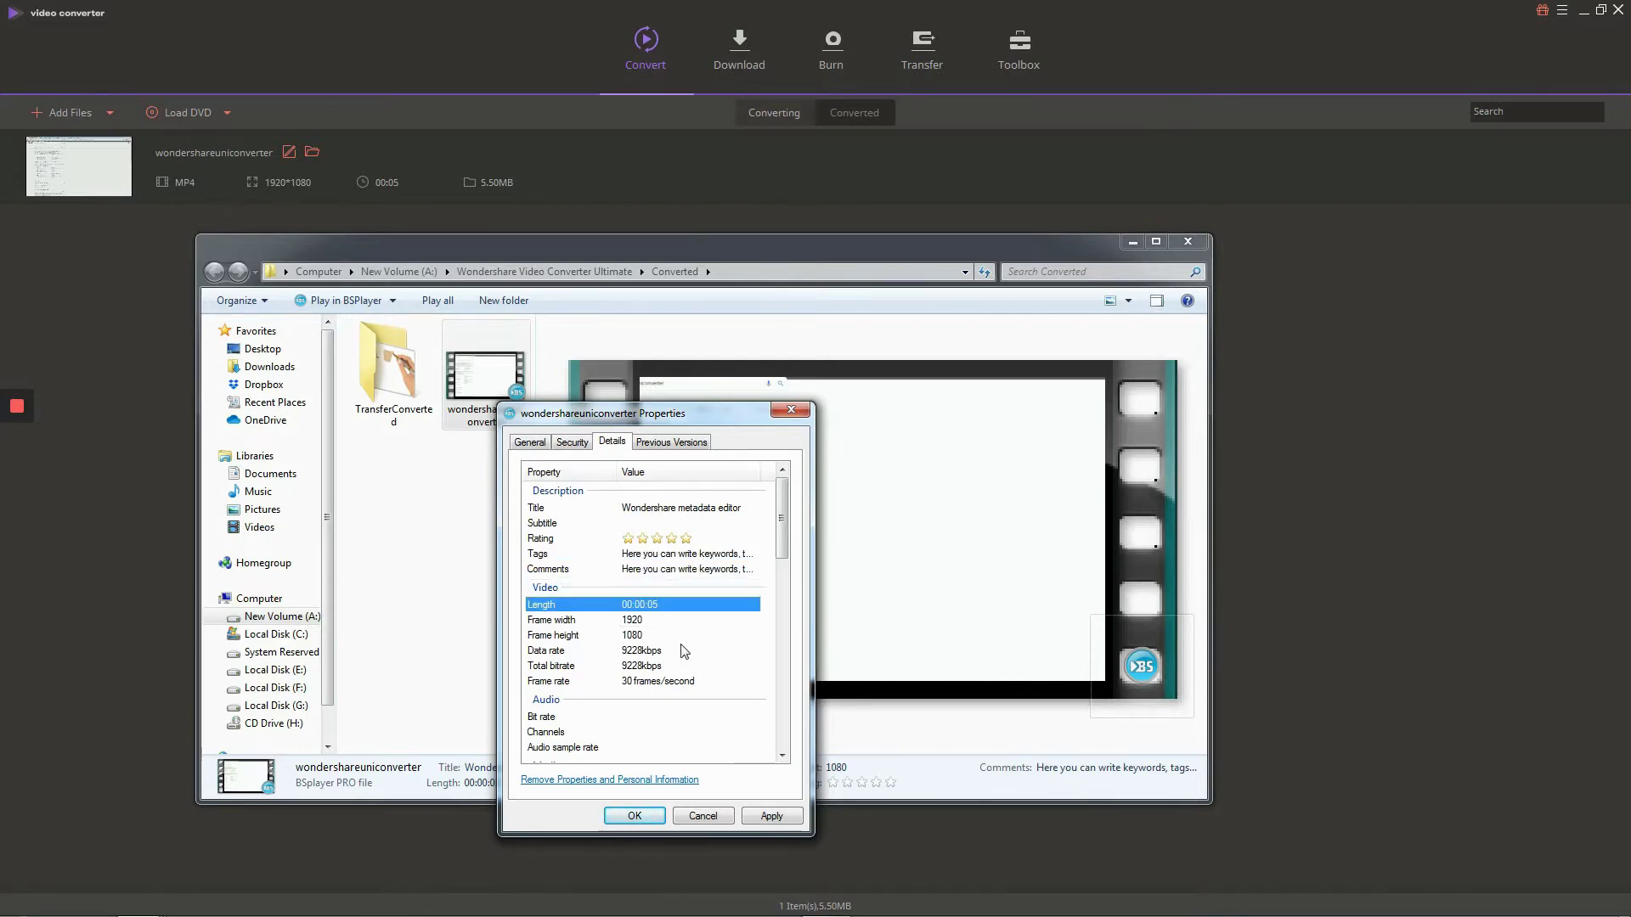
left_click(665, 507)
Step: Set the Subtitle to 'metadata editor', then apply the changes and close the properties
left_click(646, 523)
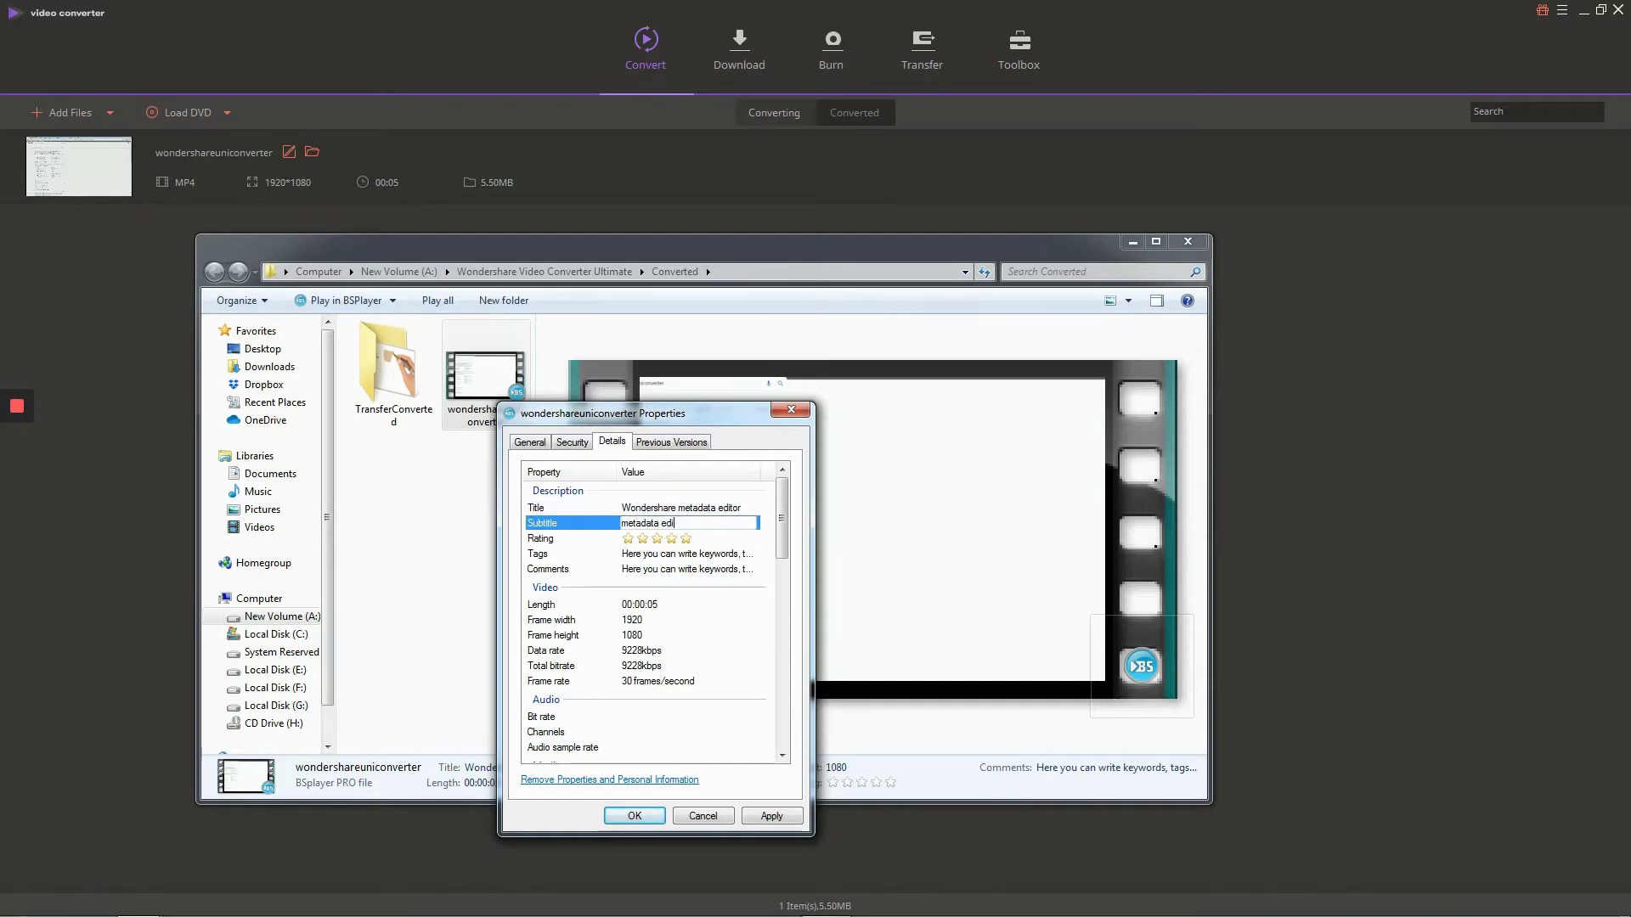
scroll(671, 595, "down", 3)
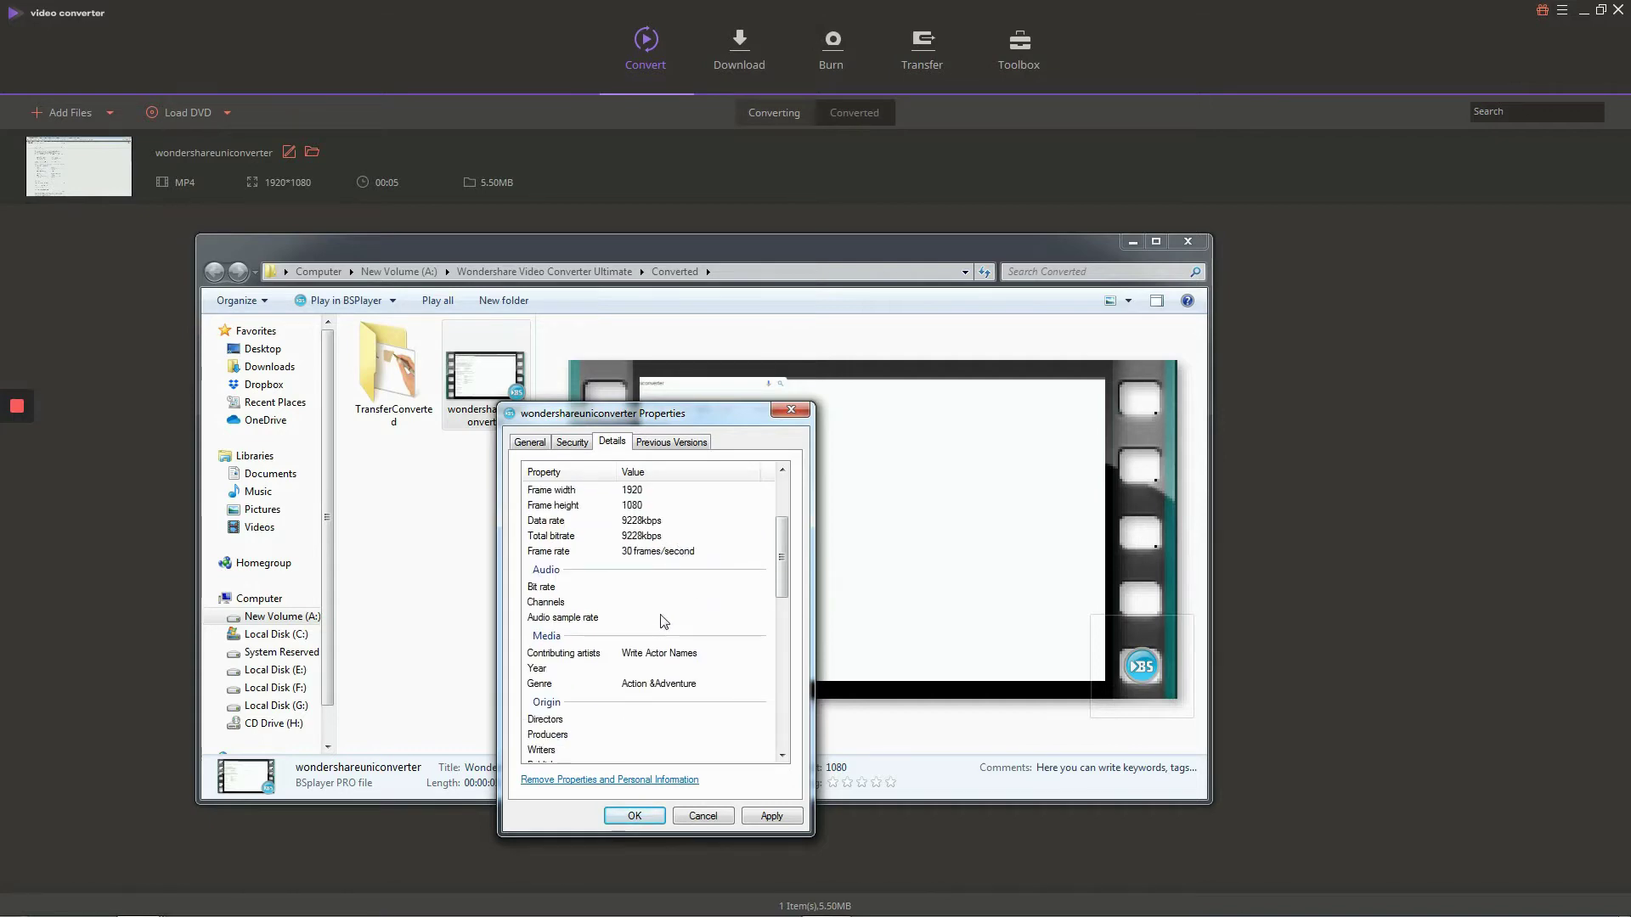
scroll(664, 621, "down", 12)
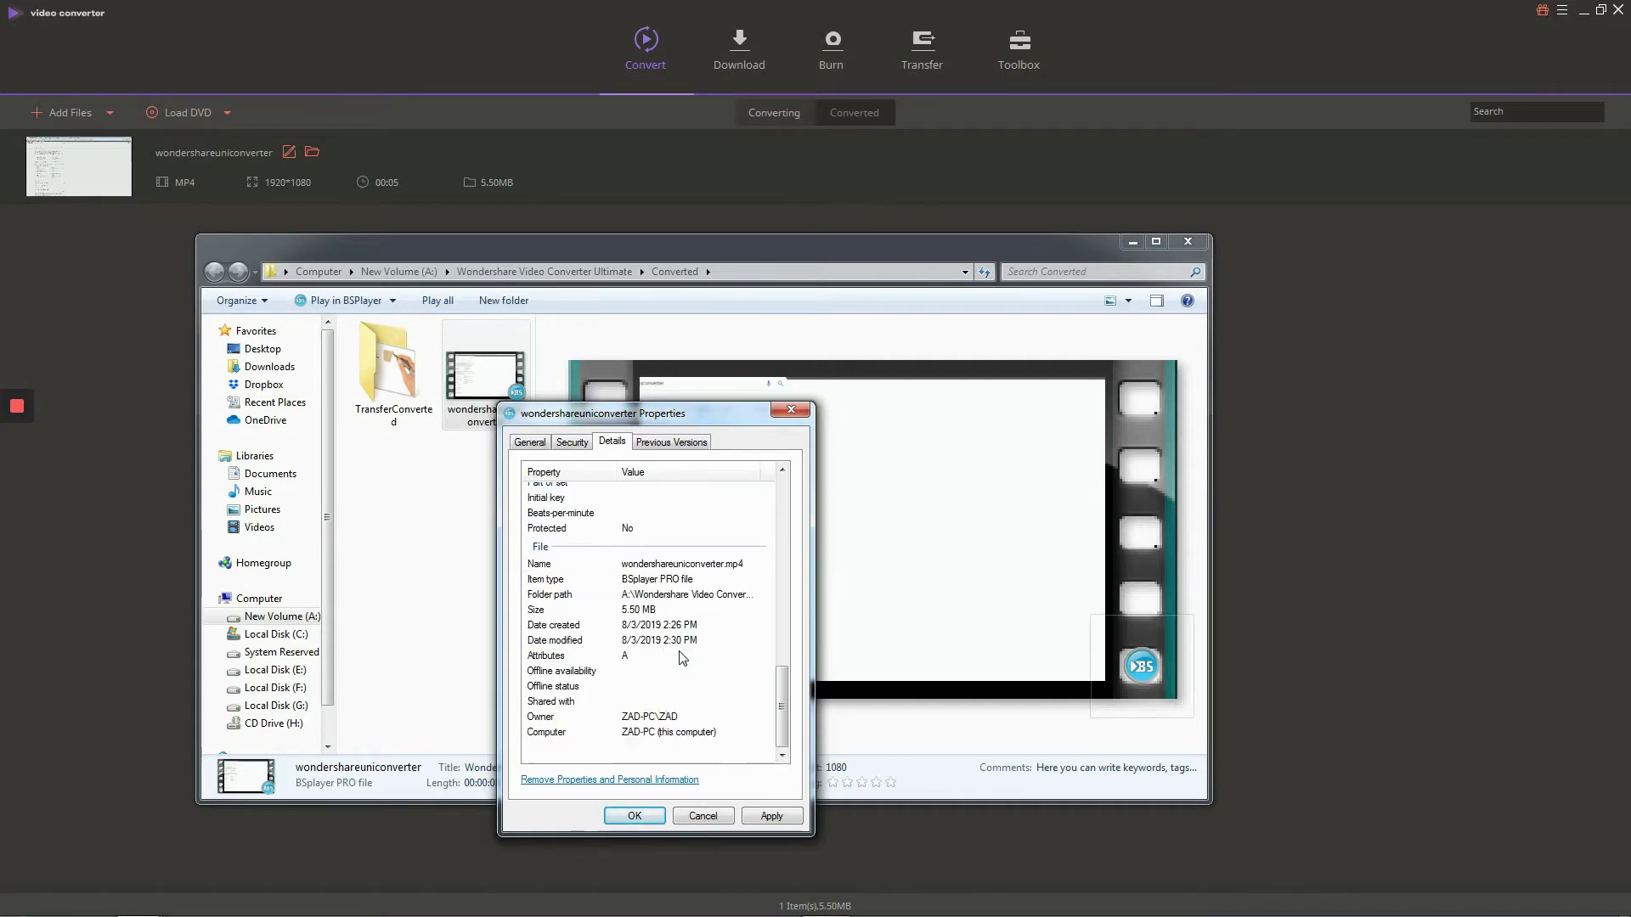
scroll(641, 712, "up", 15)
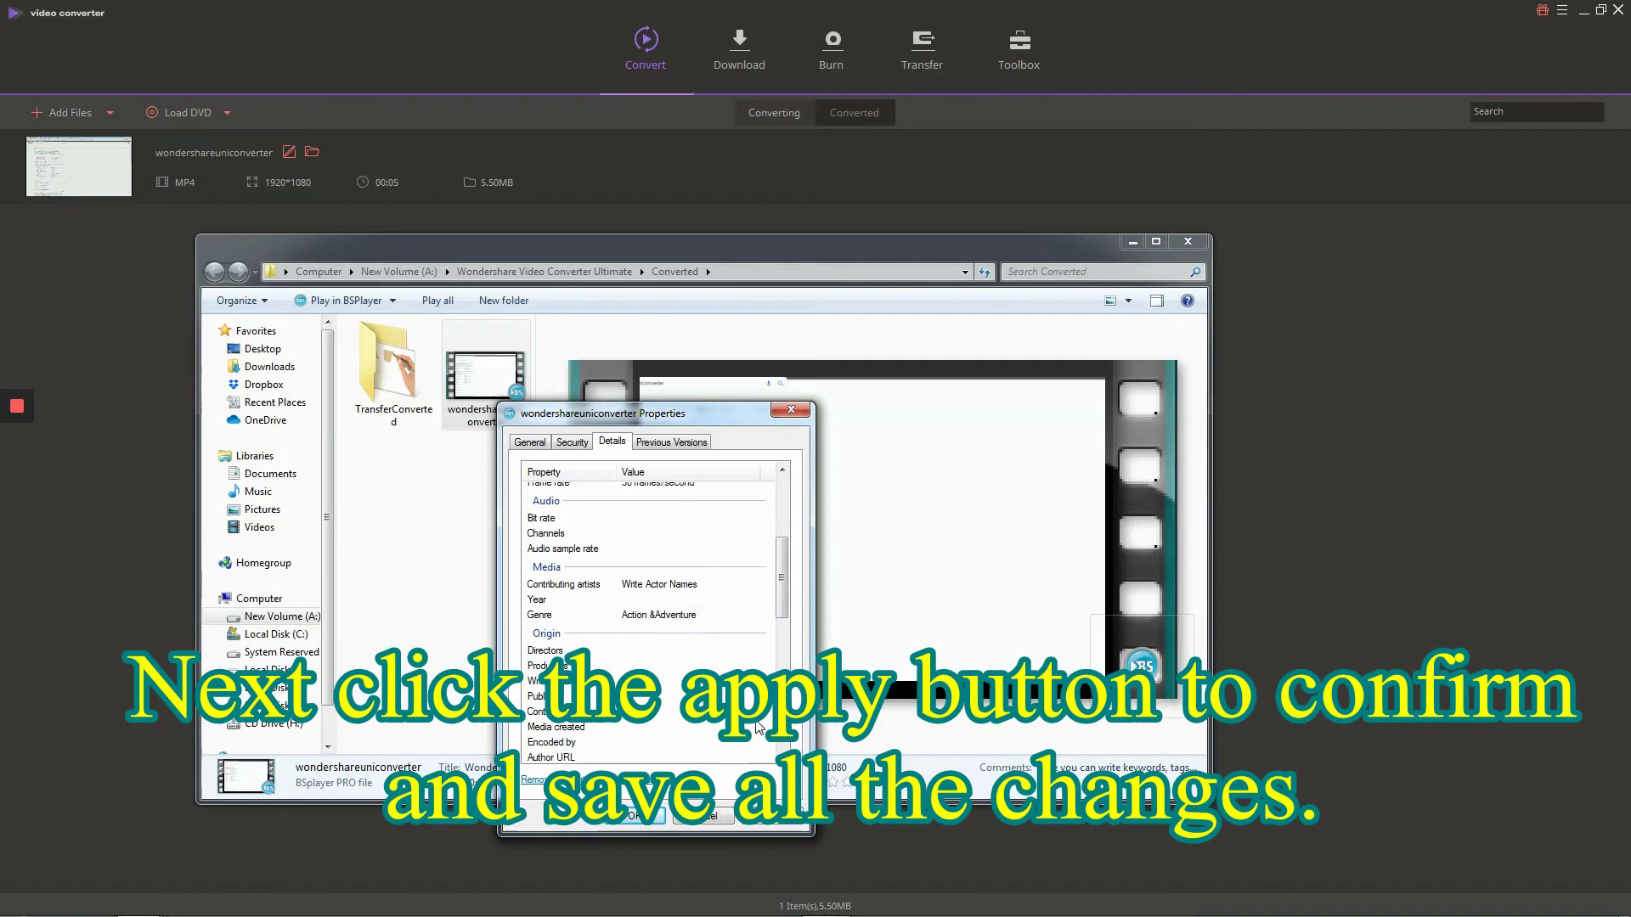
left_click(561, 594)
left_click(777, 818)
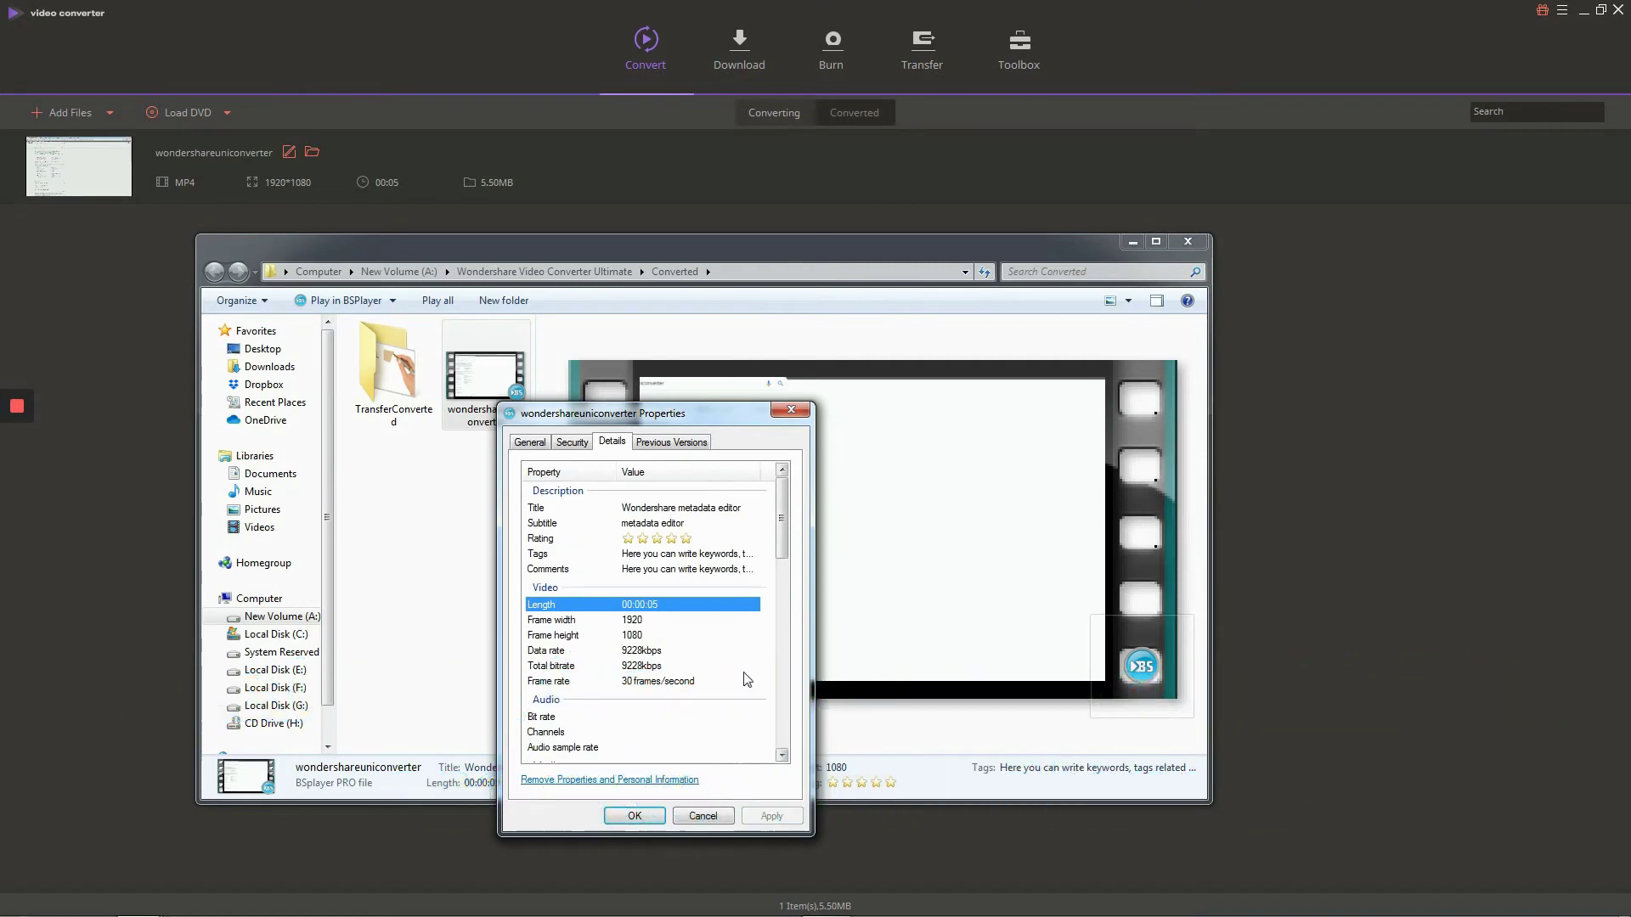
left_click(634, 816)
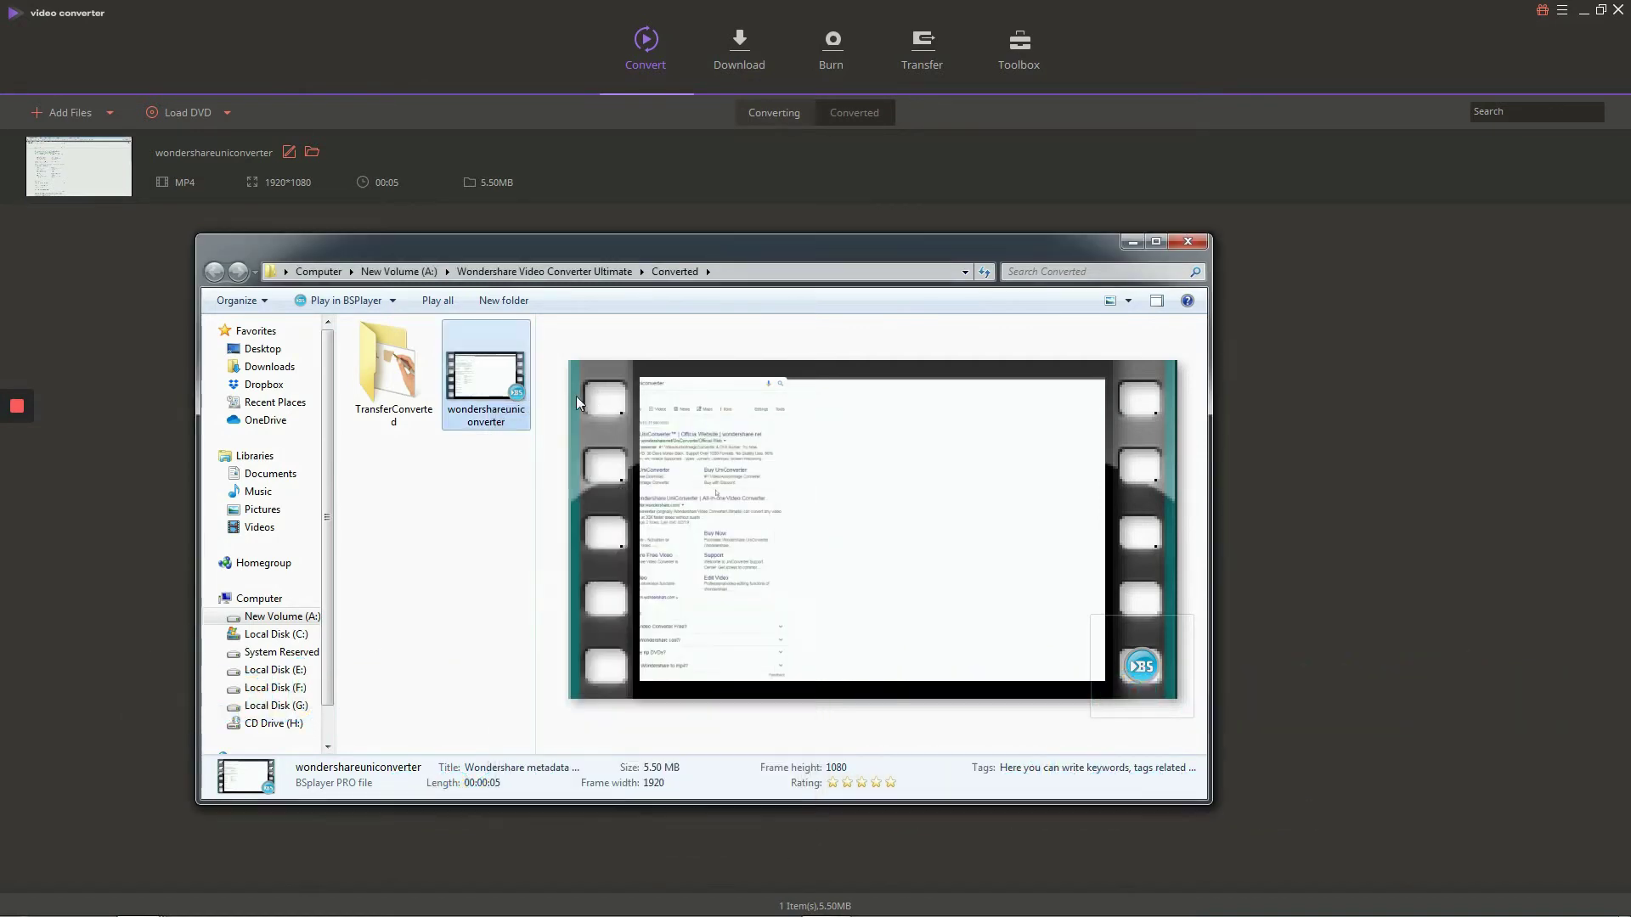
Step: Close Explorer and reload the converted MP4 in Fix Media Metadata to verify its details
left_click(1186, 244)
left_click(774, 112)
left_click(1019, 61)
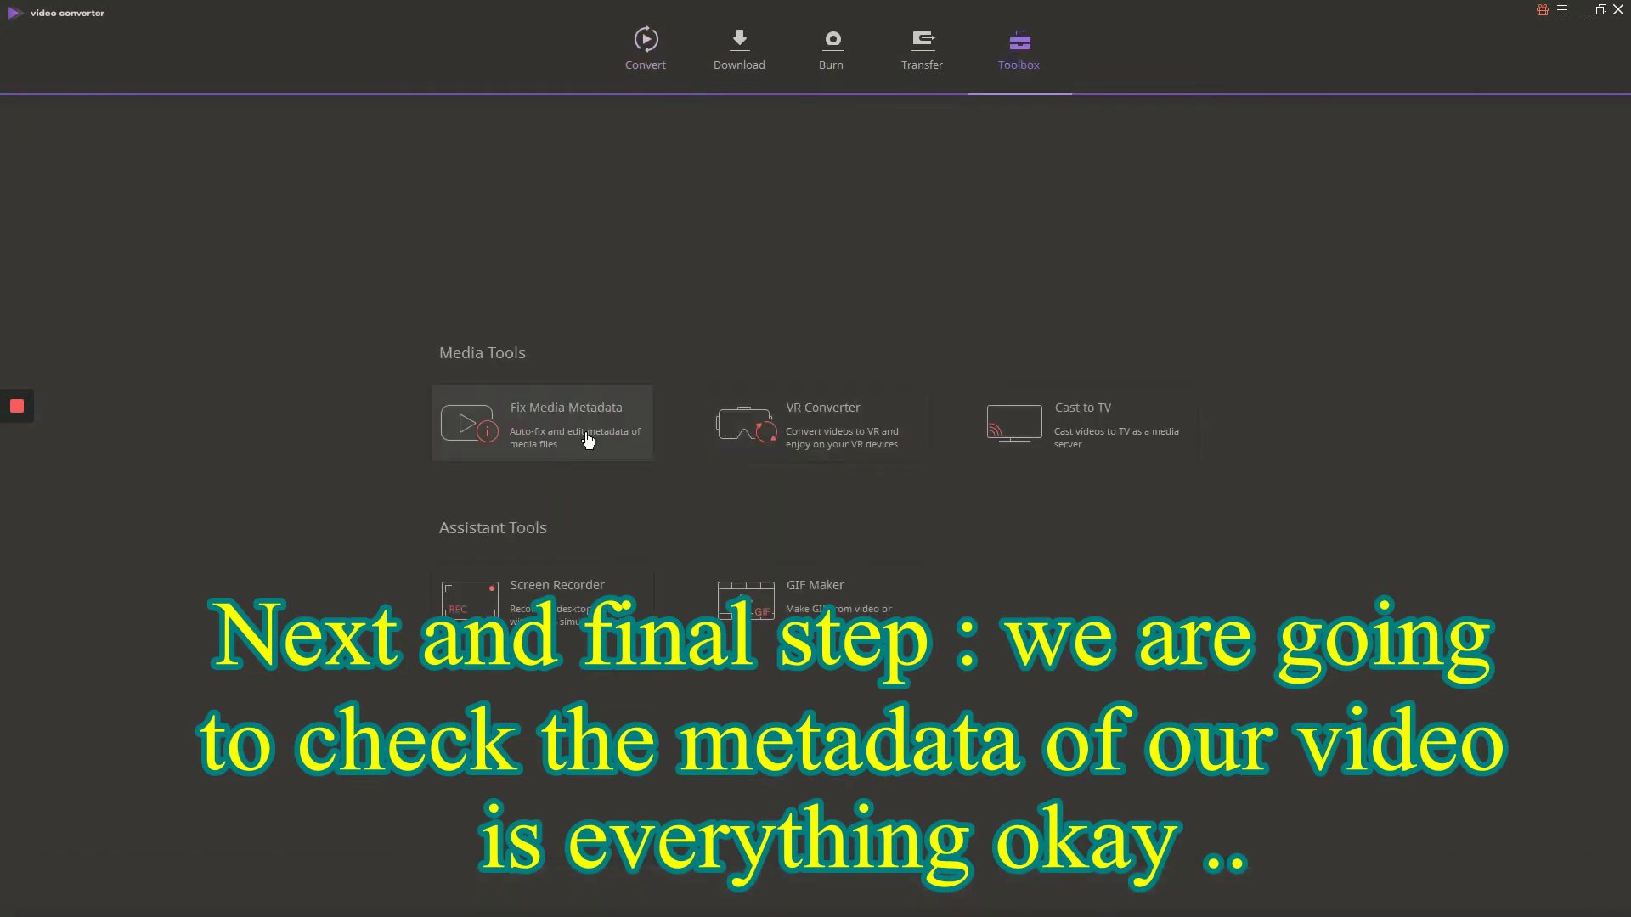
left_click(467, 423)
left_click(1097, 256)
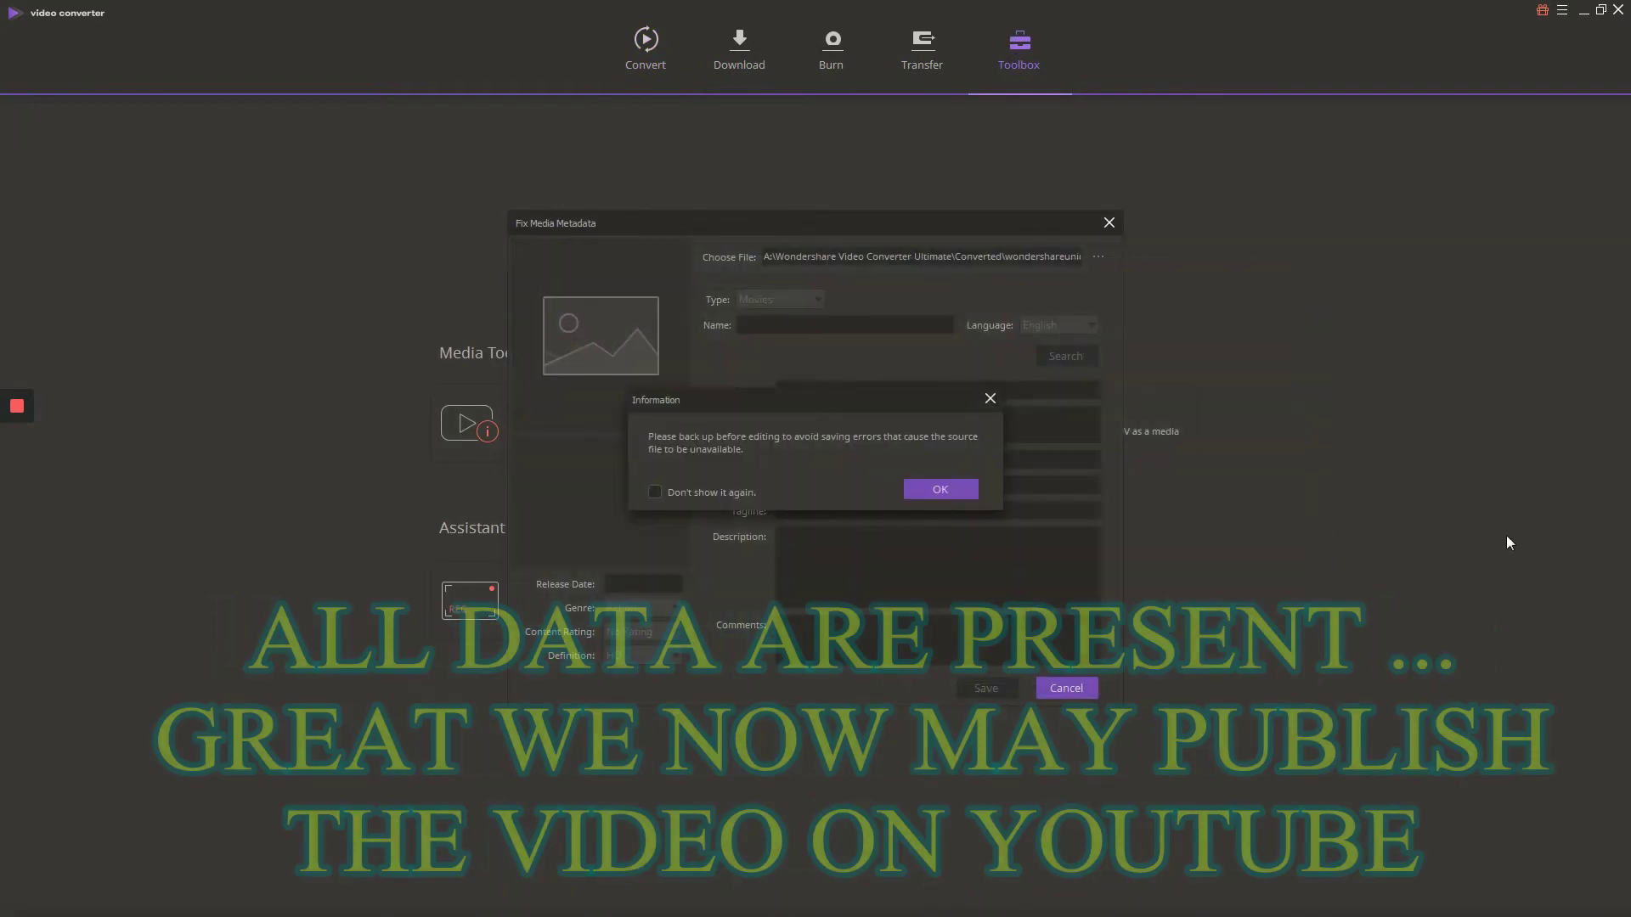
key("Return")
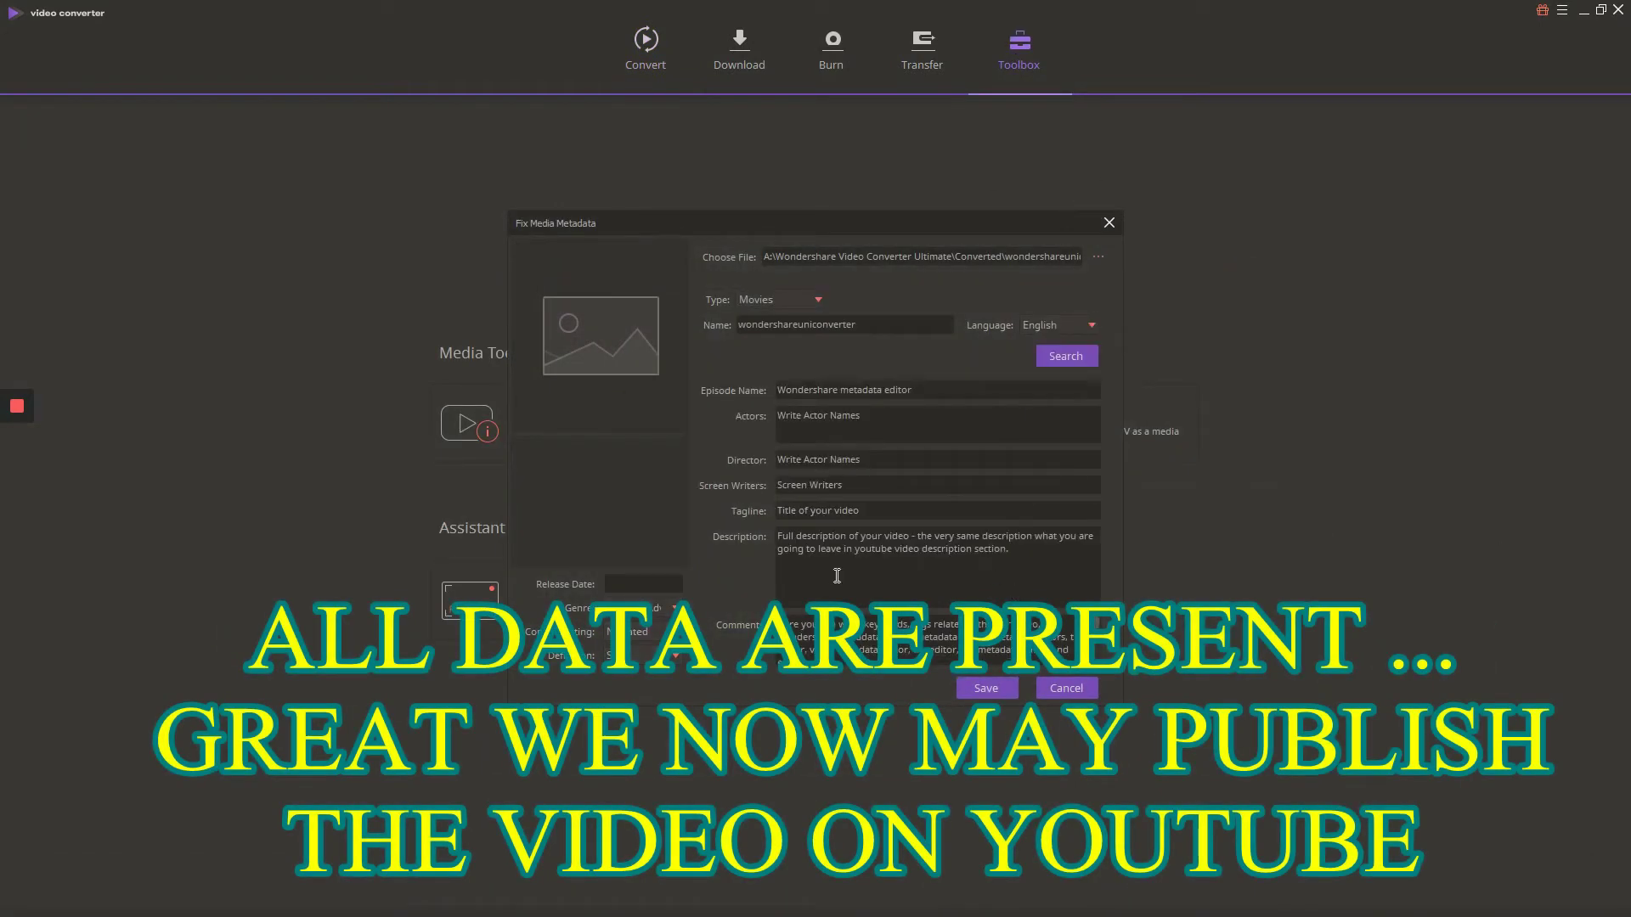